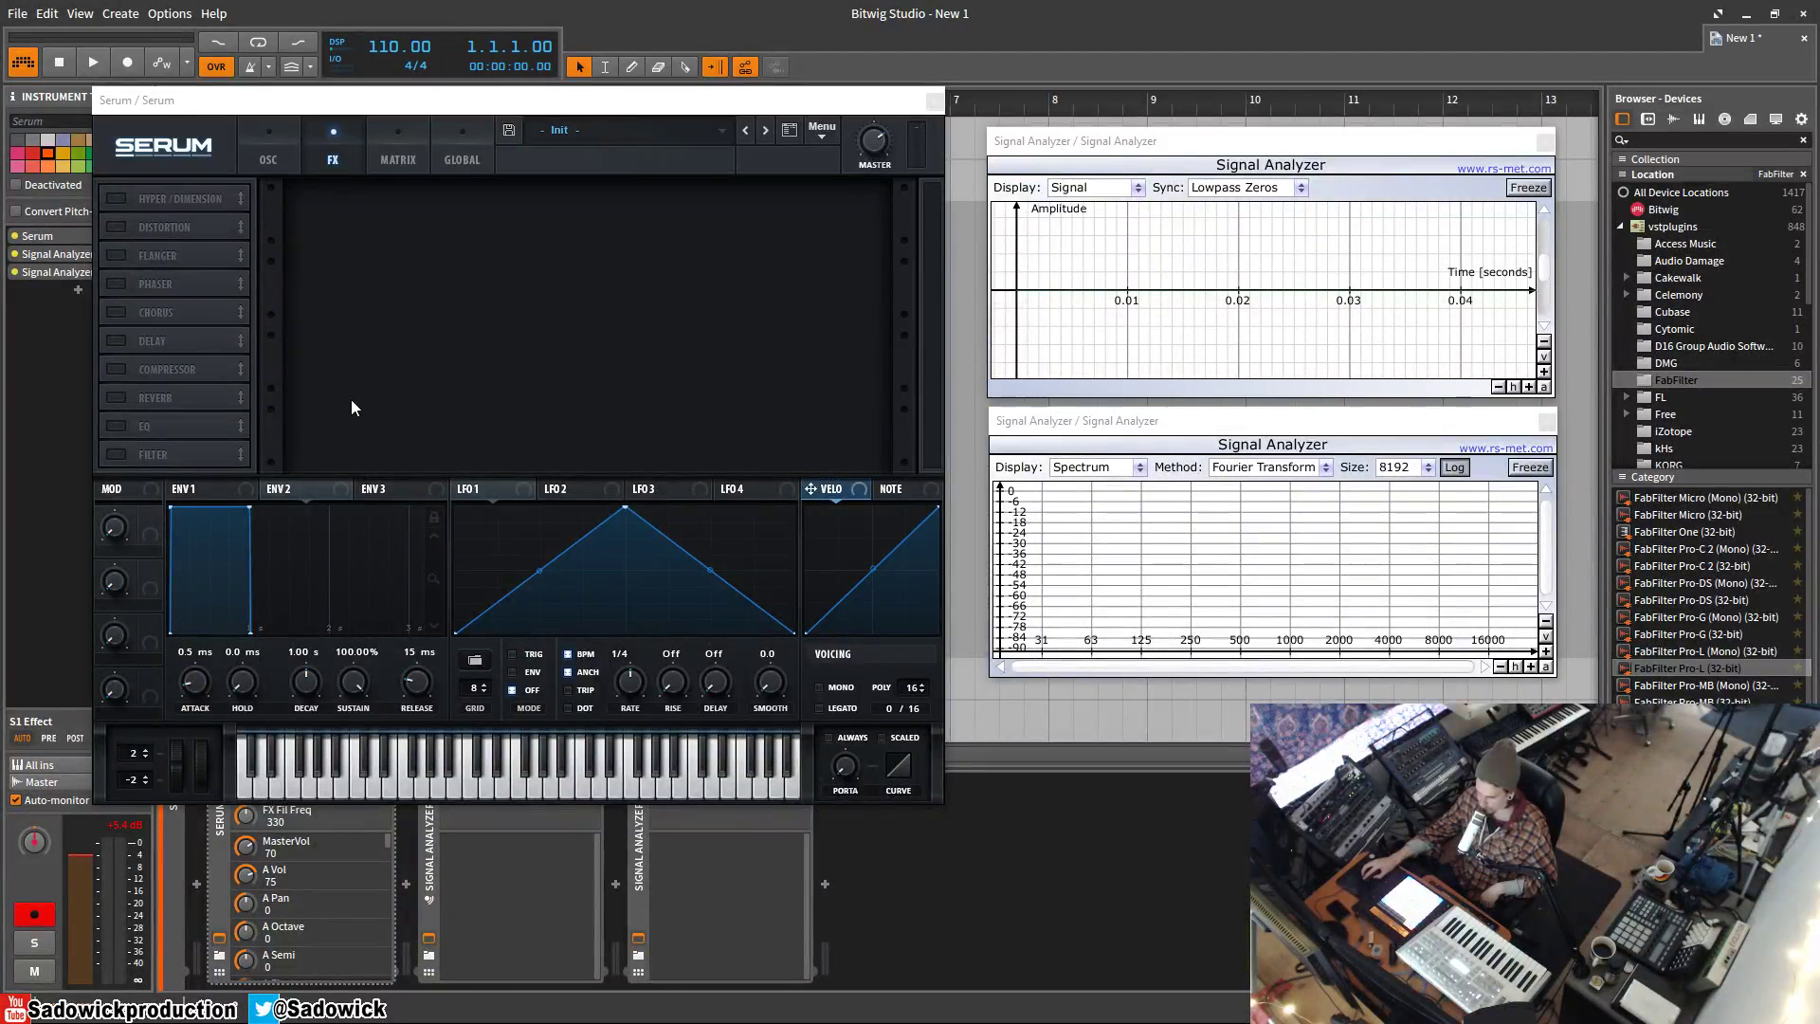
Enable the EQ and Filter effects in Serum and move Filter ahead of EQ in the effects chain.
{"action": "left_click", "coordinate": [276, 138]}
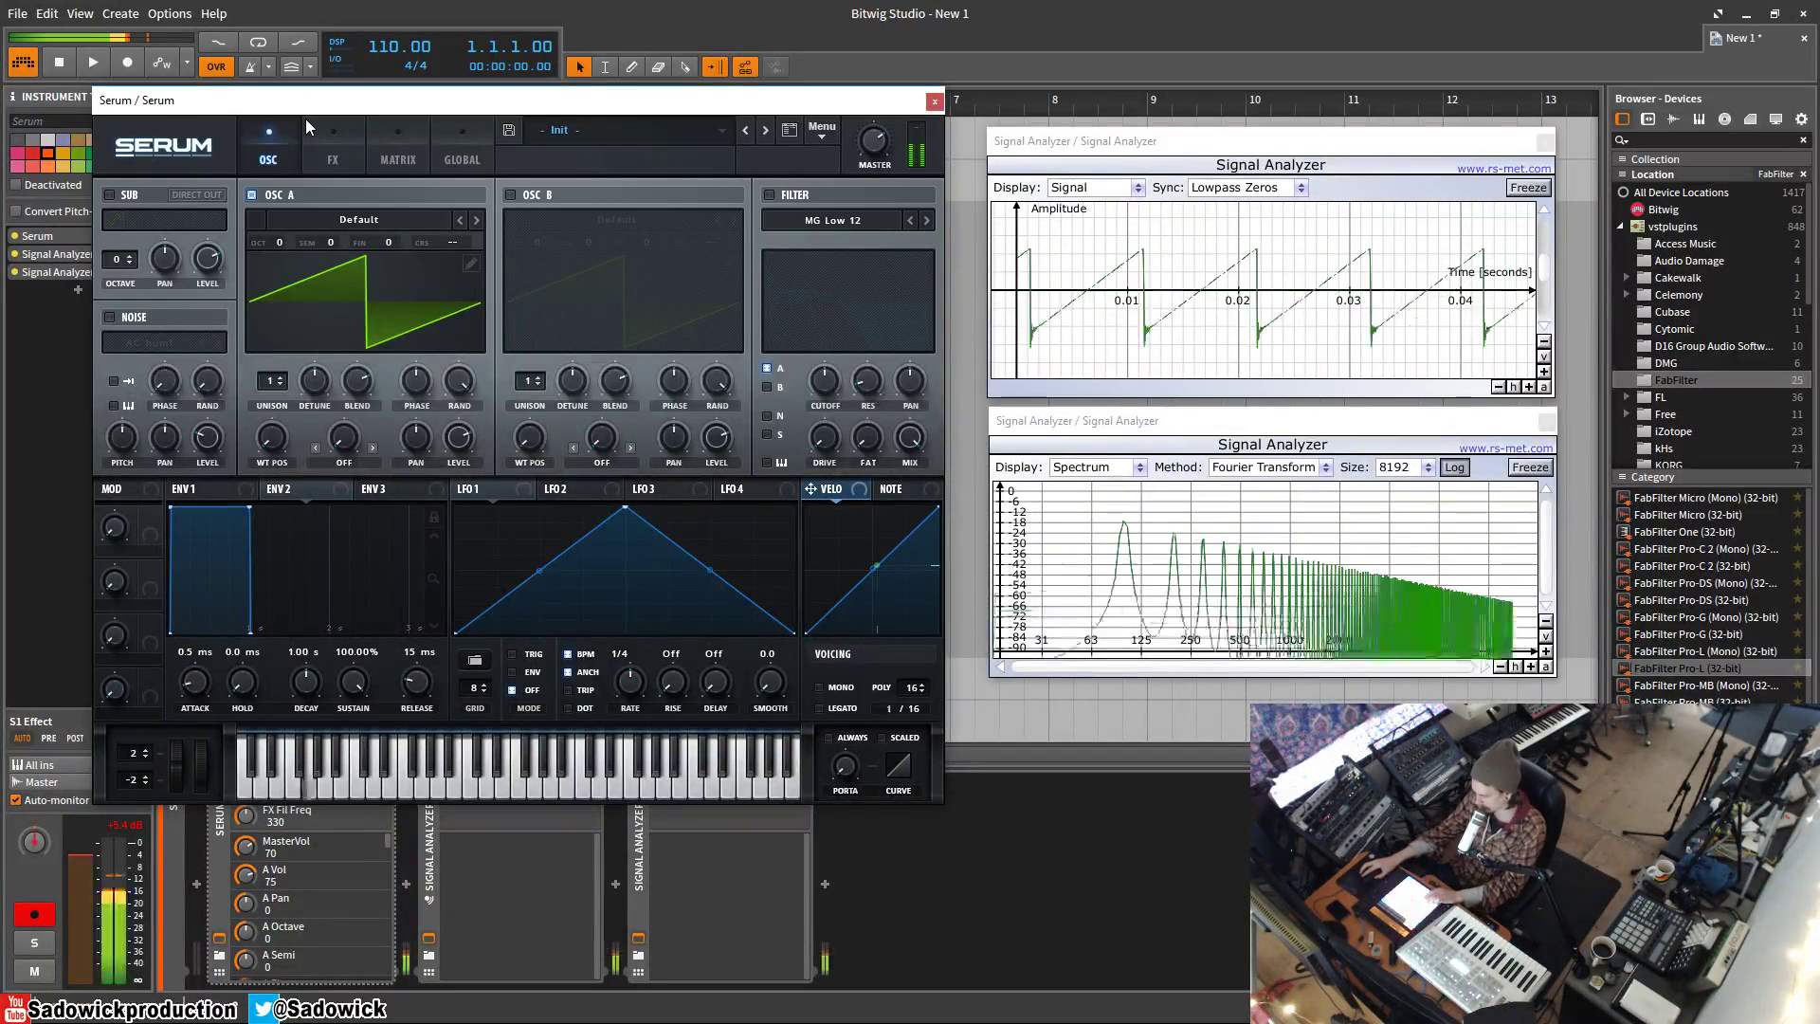
{"action": "left_click", "coordinate": [332, 147]}
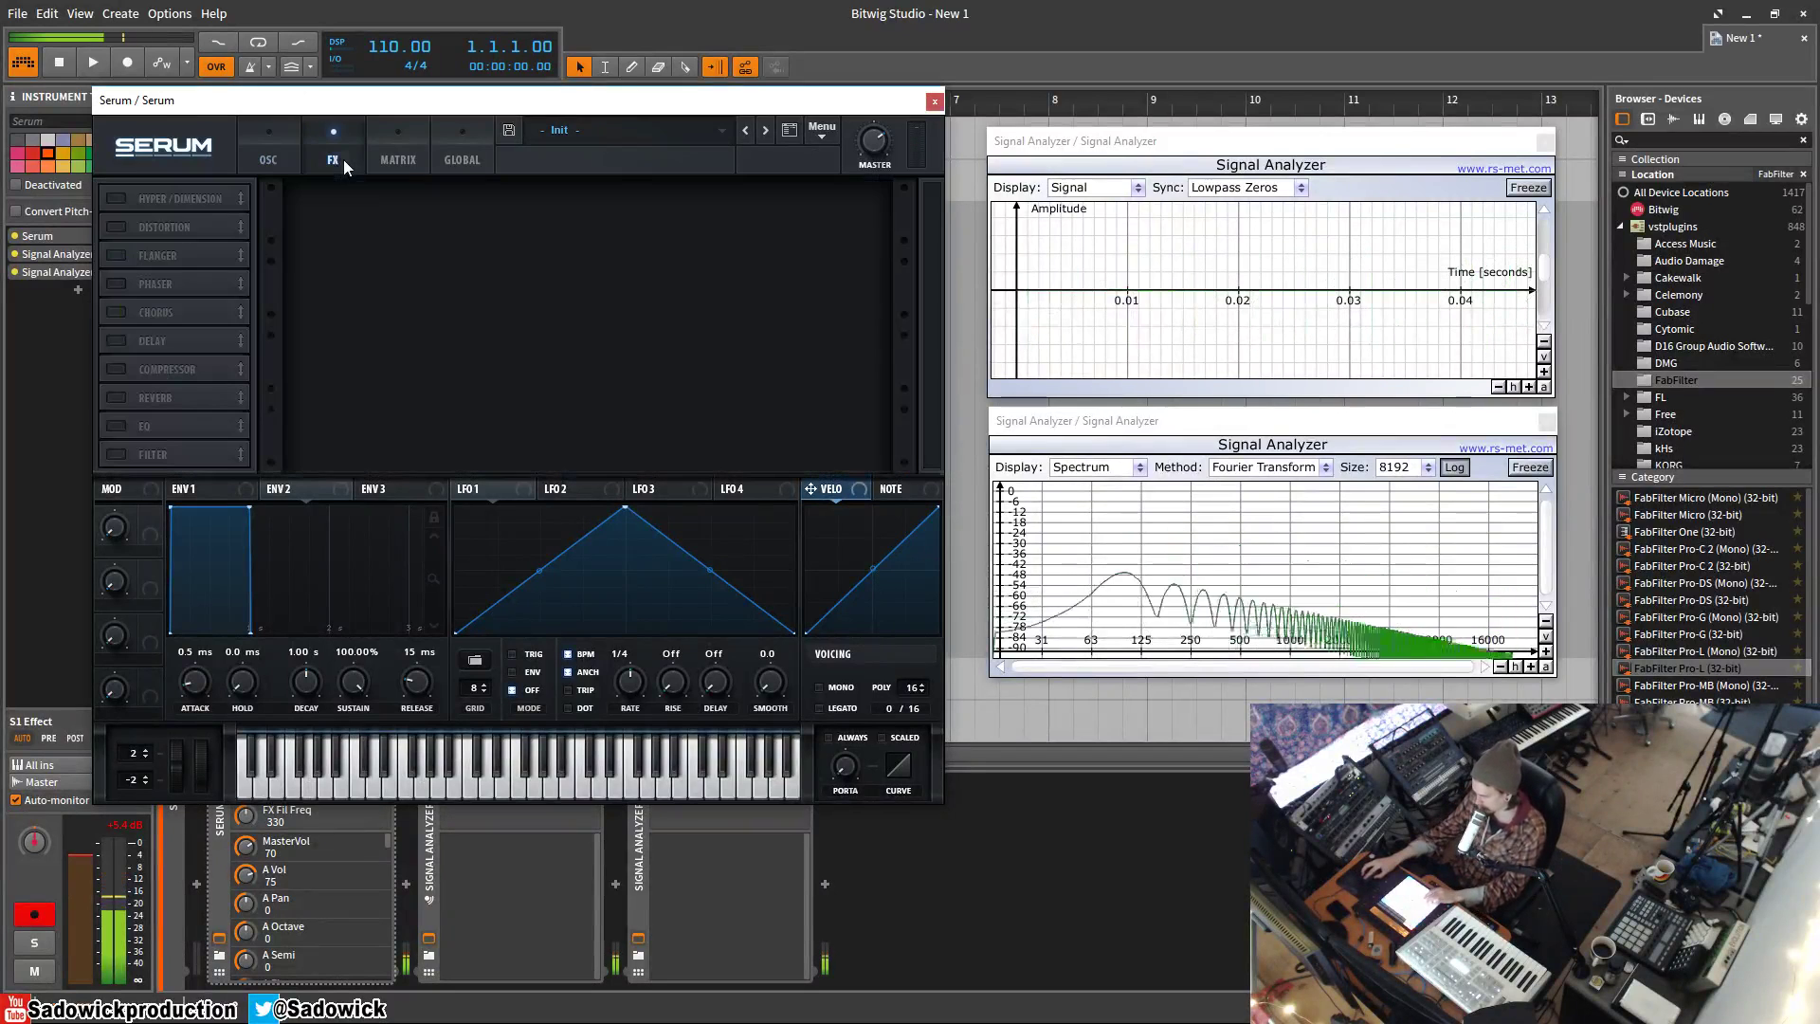
{"action": "left_click", "coordinate": [116, 425]}
{"action": "left_click", "coordinate": [116, 454]}
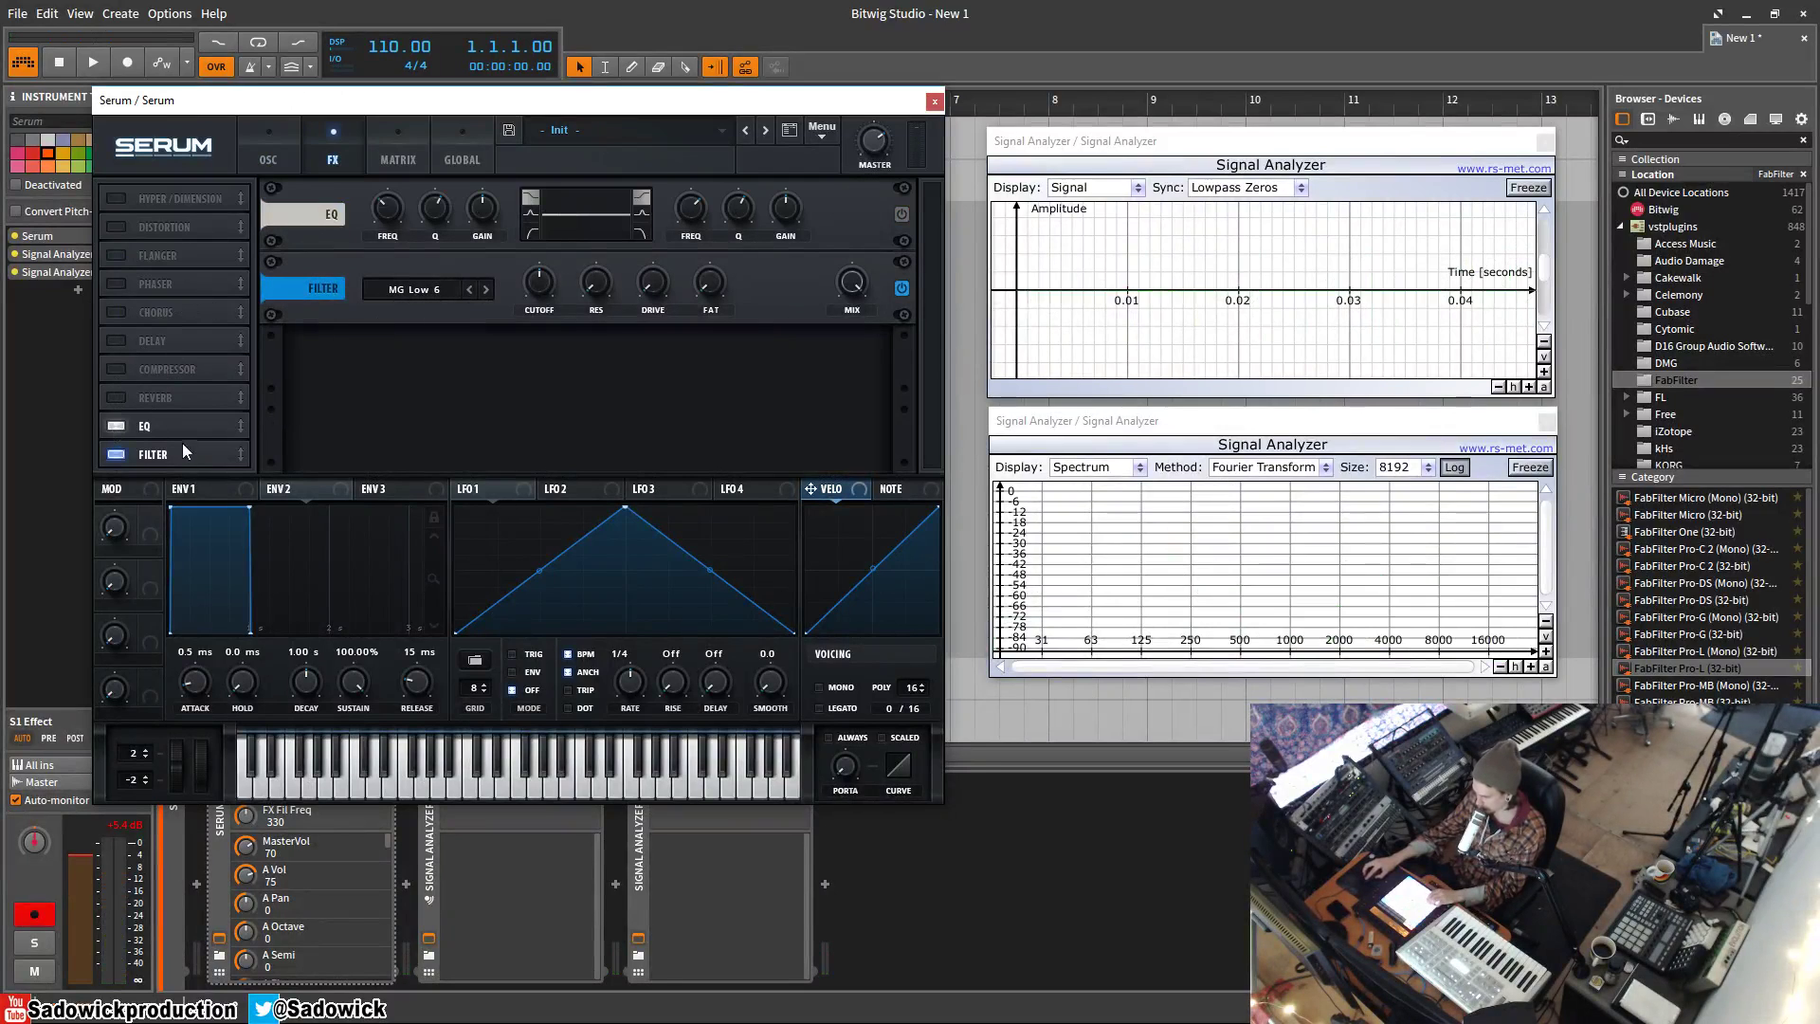
{"action": "left_click_drag", "start_coordinate": [183, 449], "coordinate": [167, 423]}
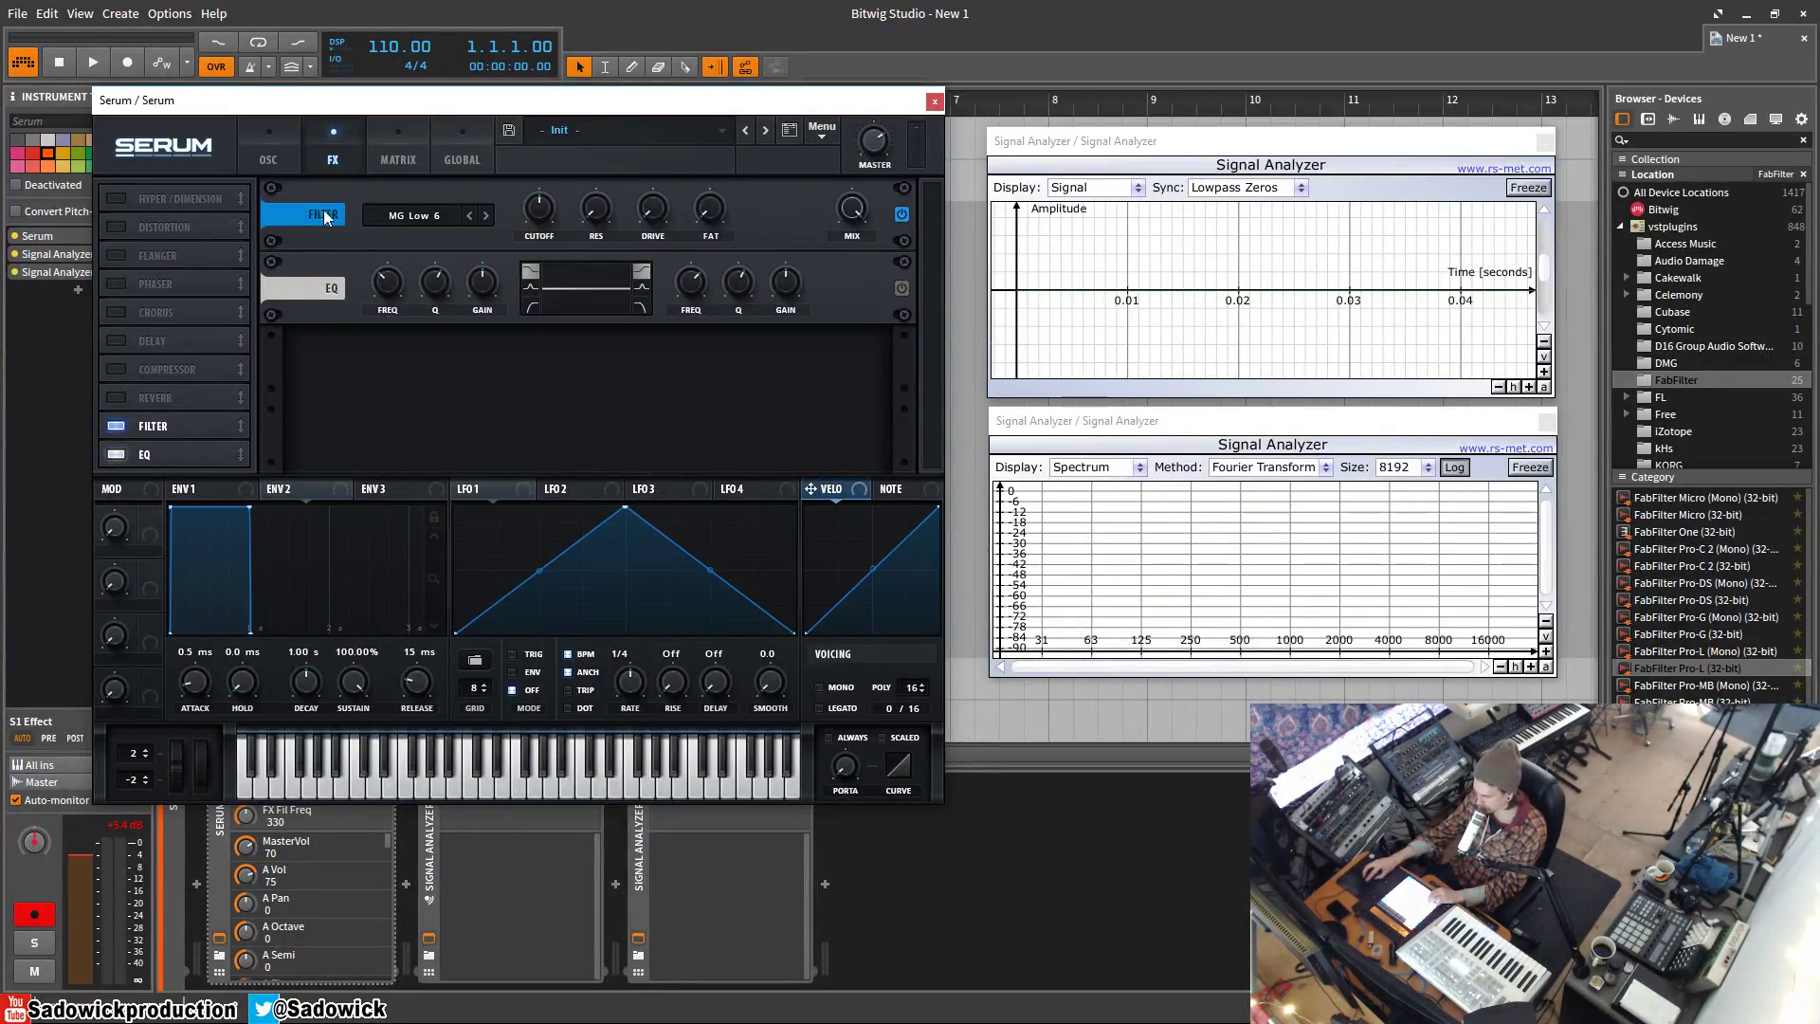
{"action": "left_click", "coordinate": [280, 152]}
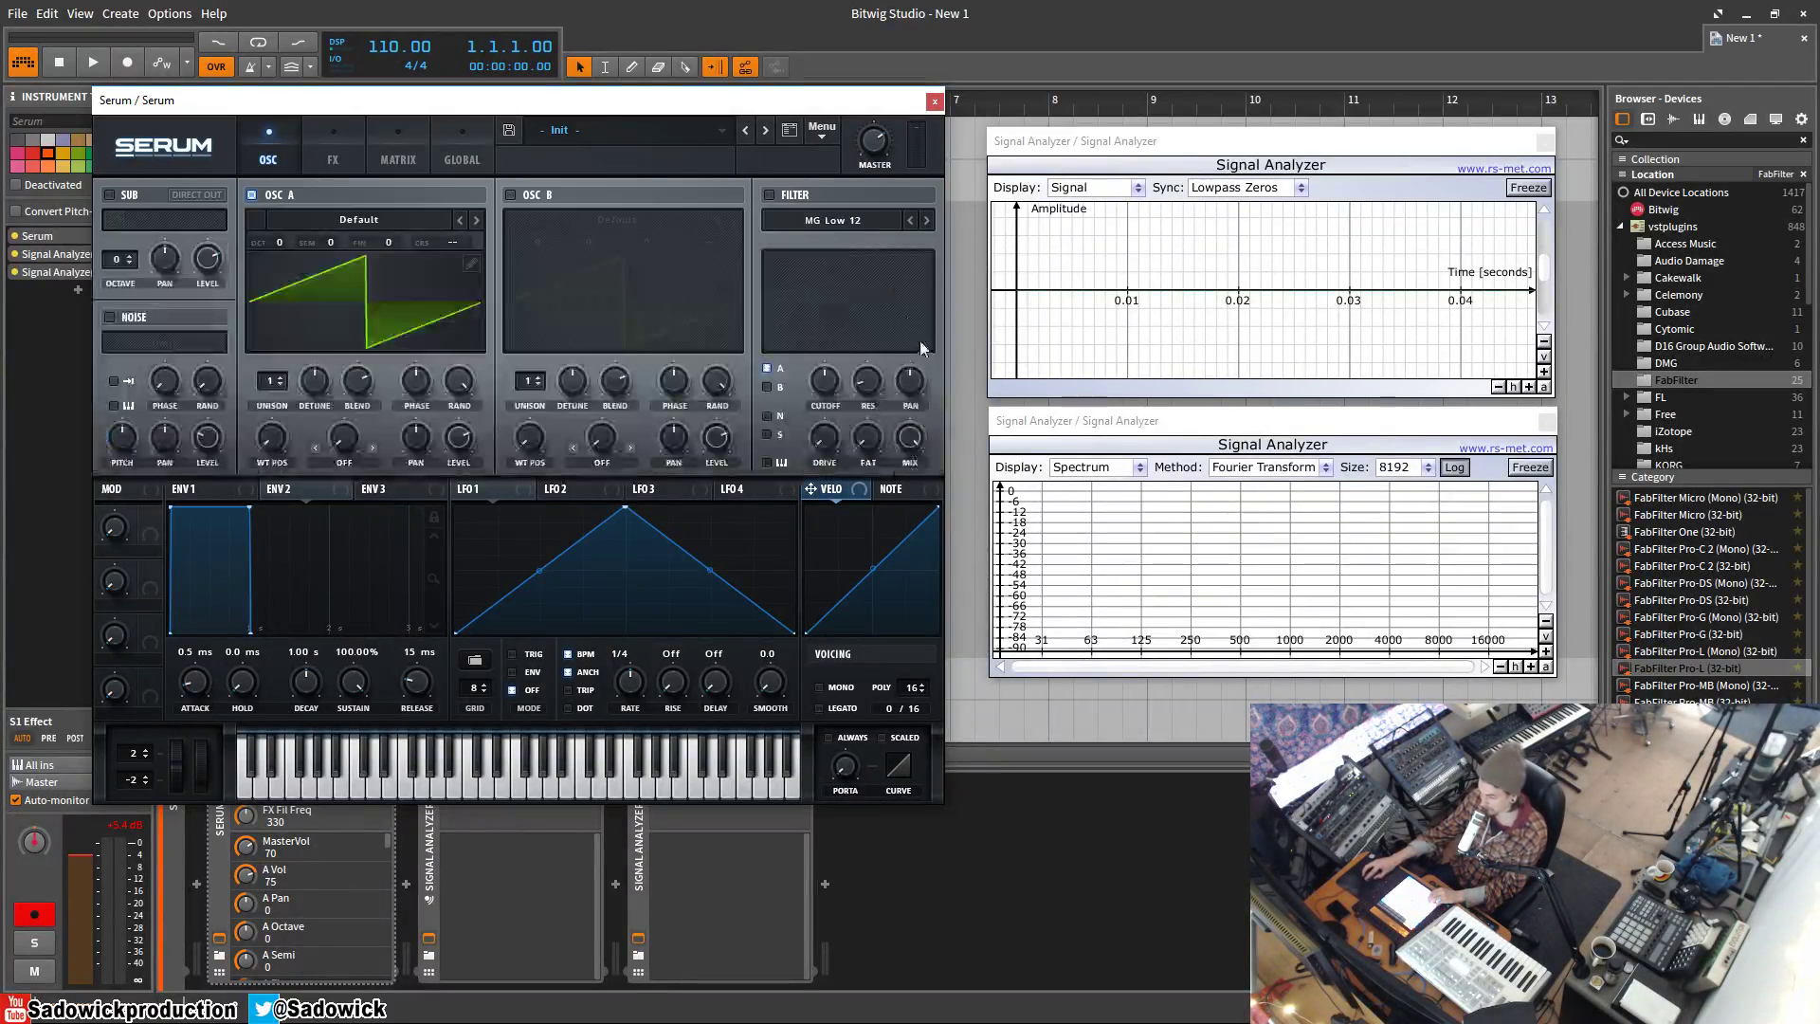
{"action": "left_click", "coordinate": [769, 195]}
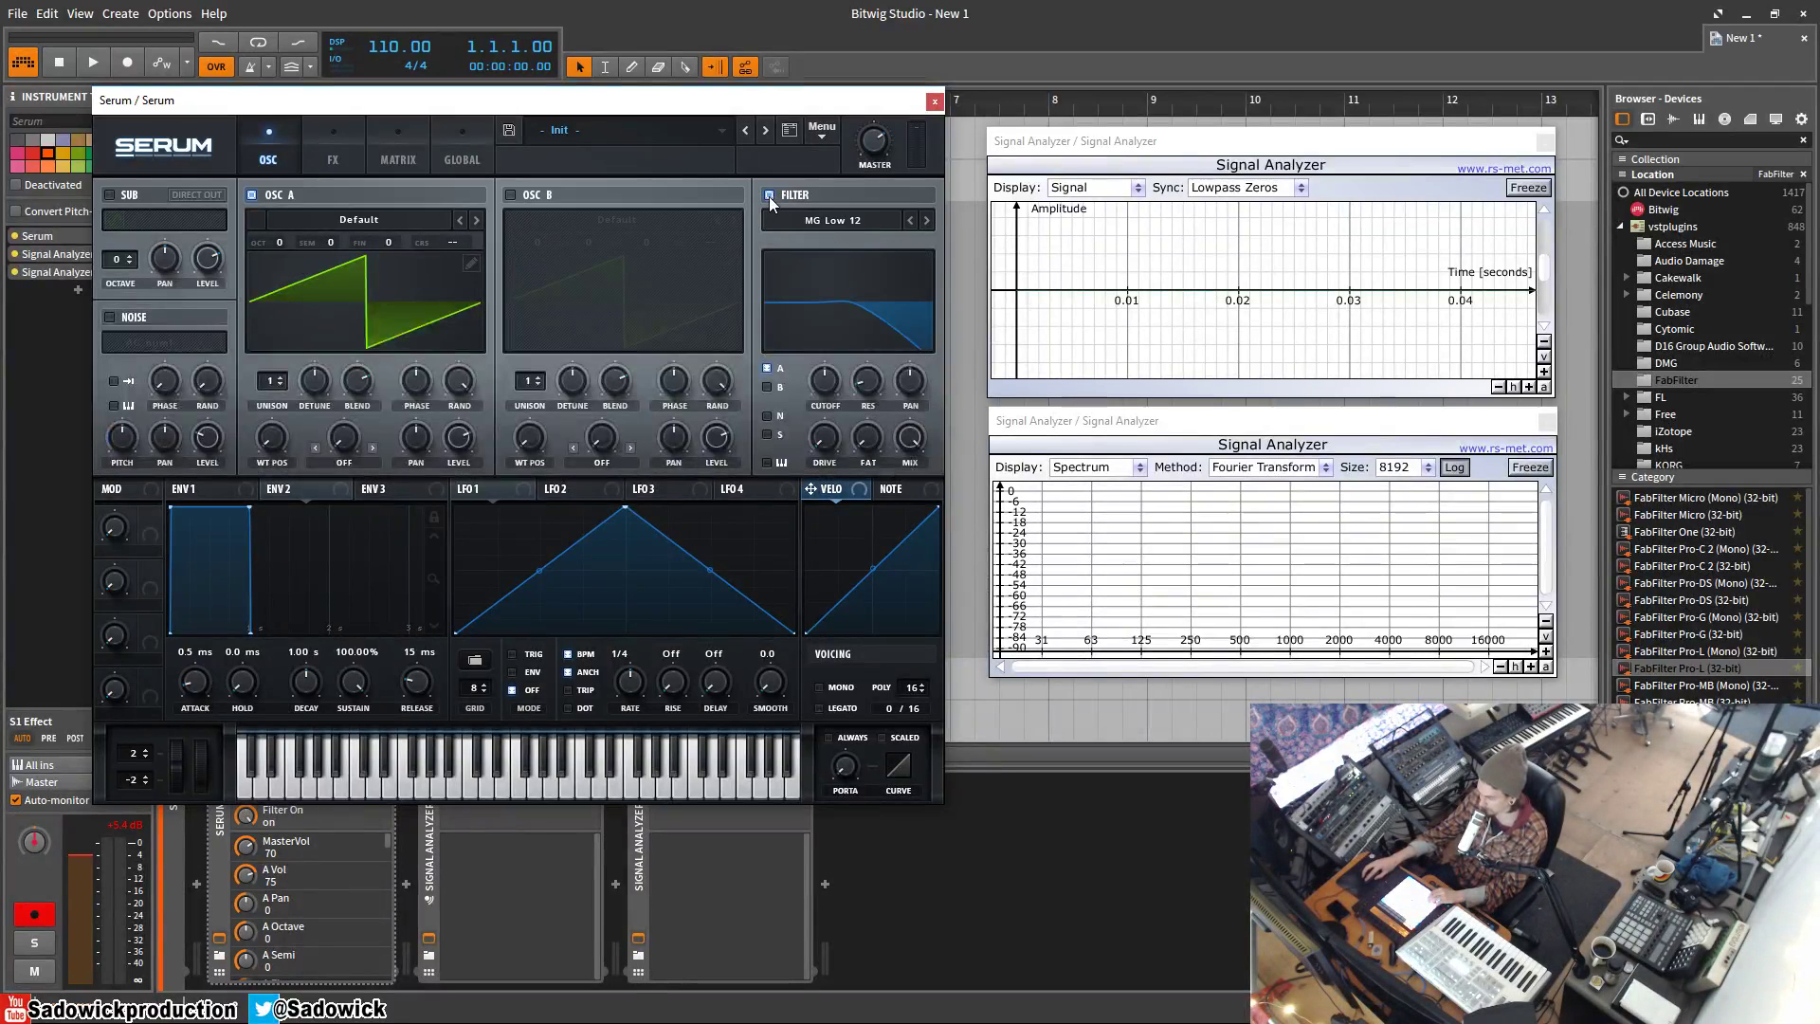
{"action": "left_click", "coordinate": [811, 231]}
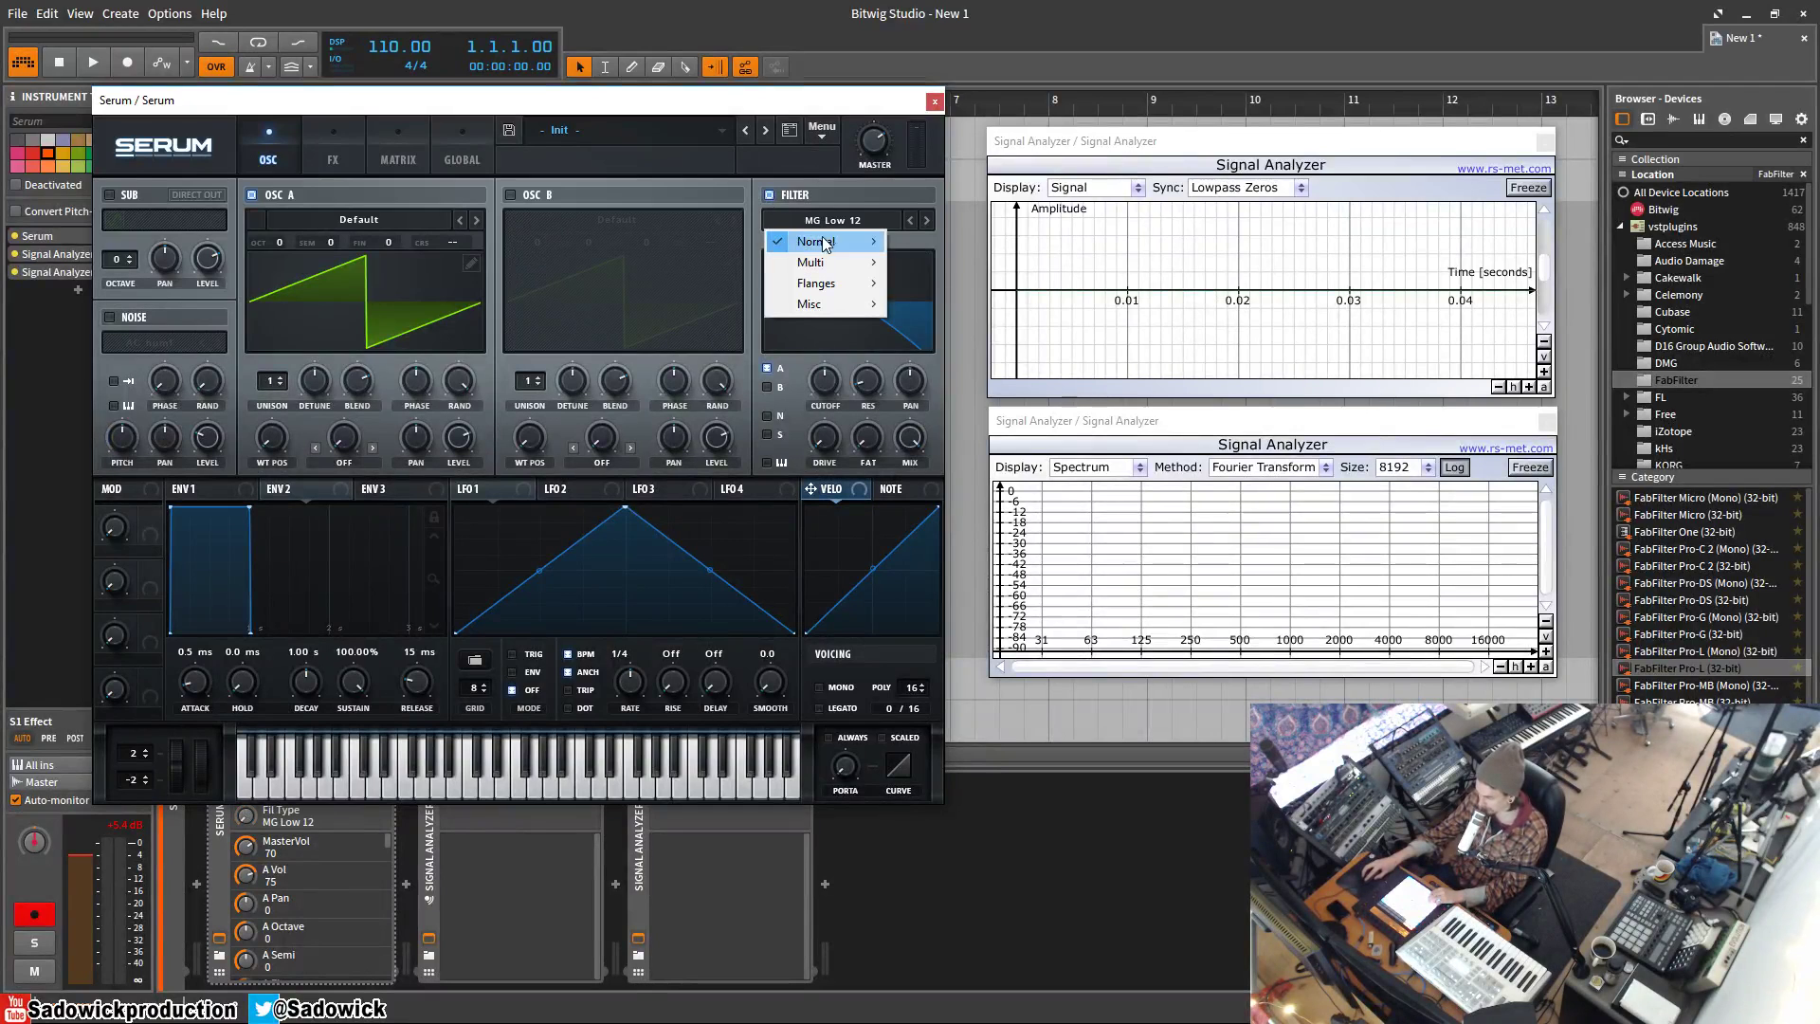
{"action": "left_click", "coordinate": [768, 196]}
{"action": "left_click", "coordinate": [769, 196]}
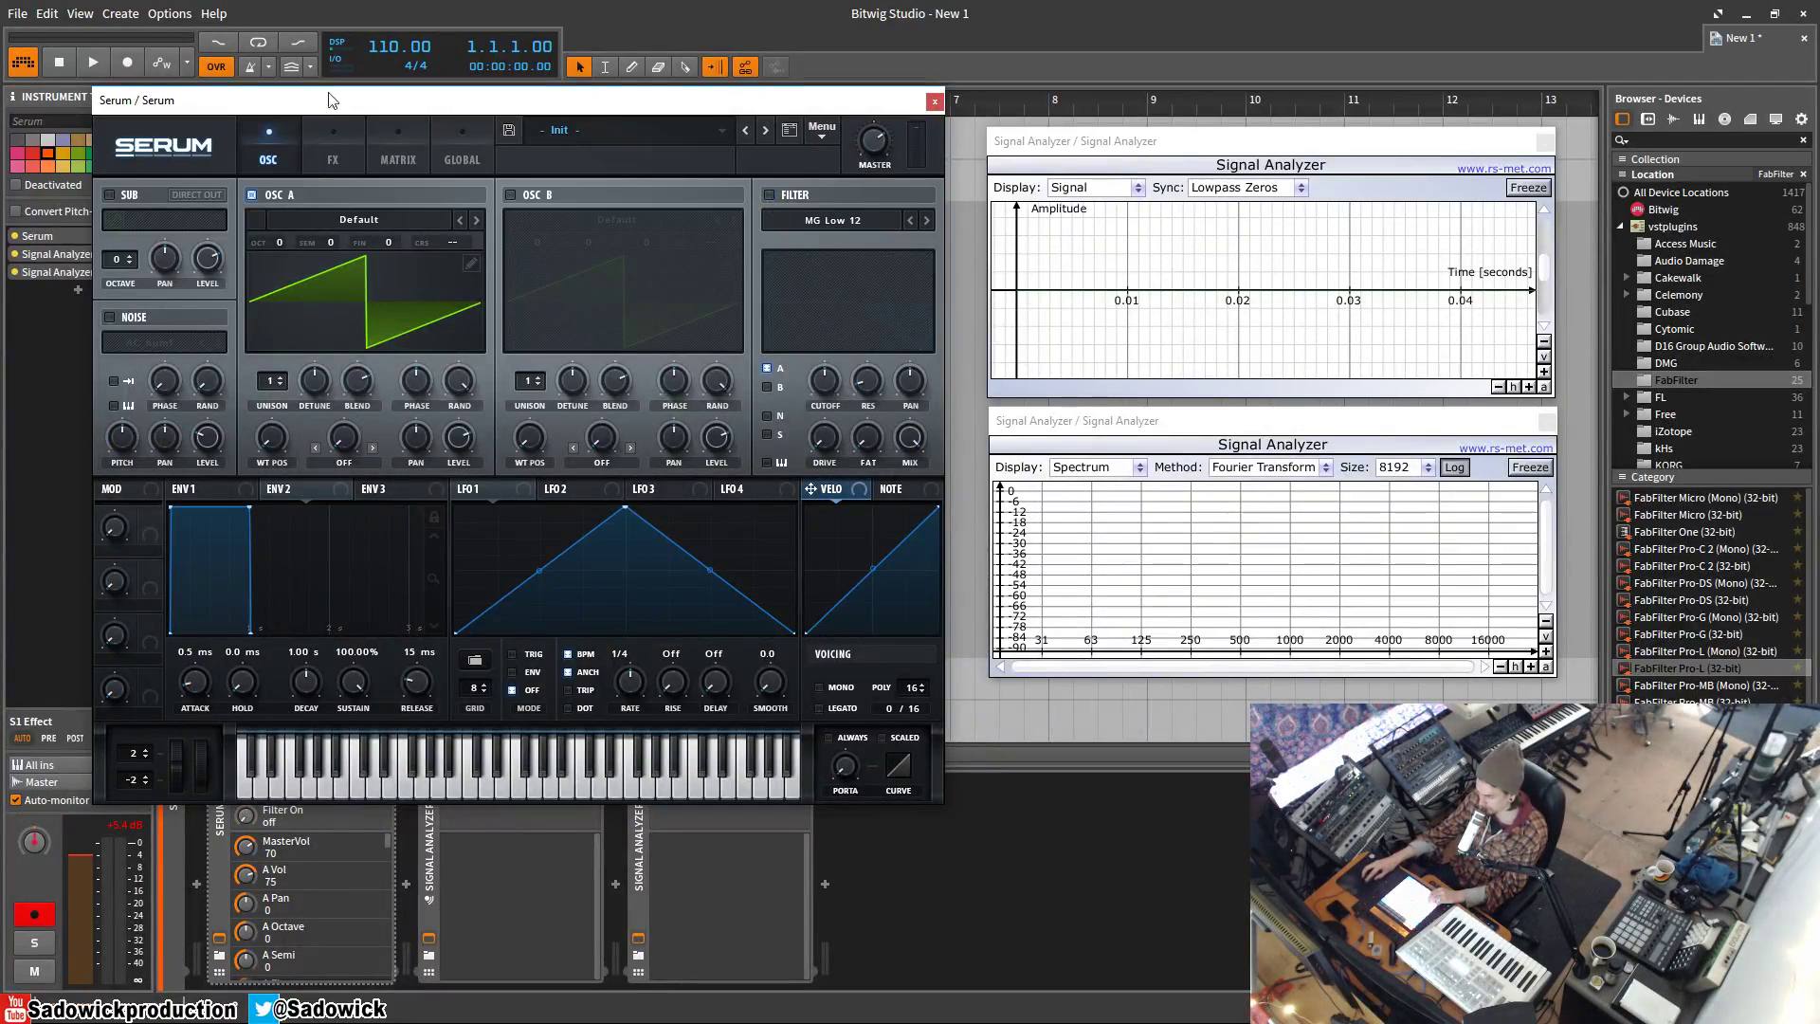
Change the effects Filter to the Phs 24+ flanger type and set its cutoff to about 299 Hz.
{"action": "left_click", "coordinate": [336, 153]}
{"action": "left_click", "coordinate": [398, 216]}
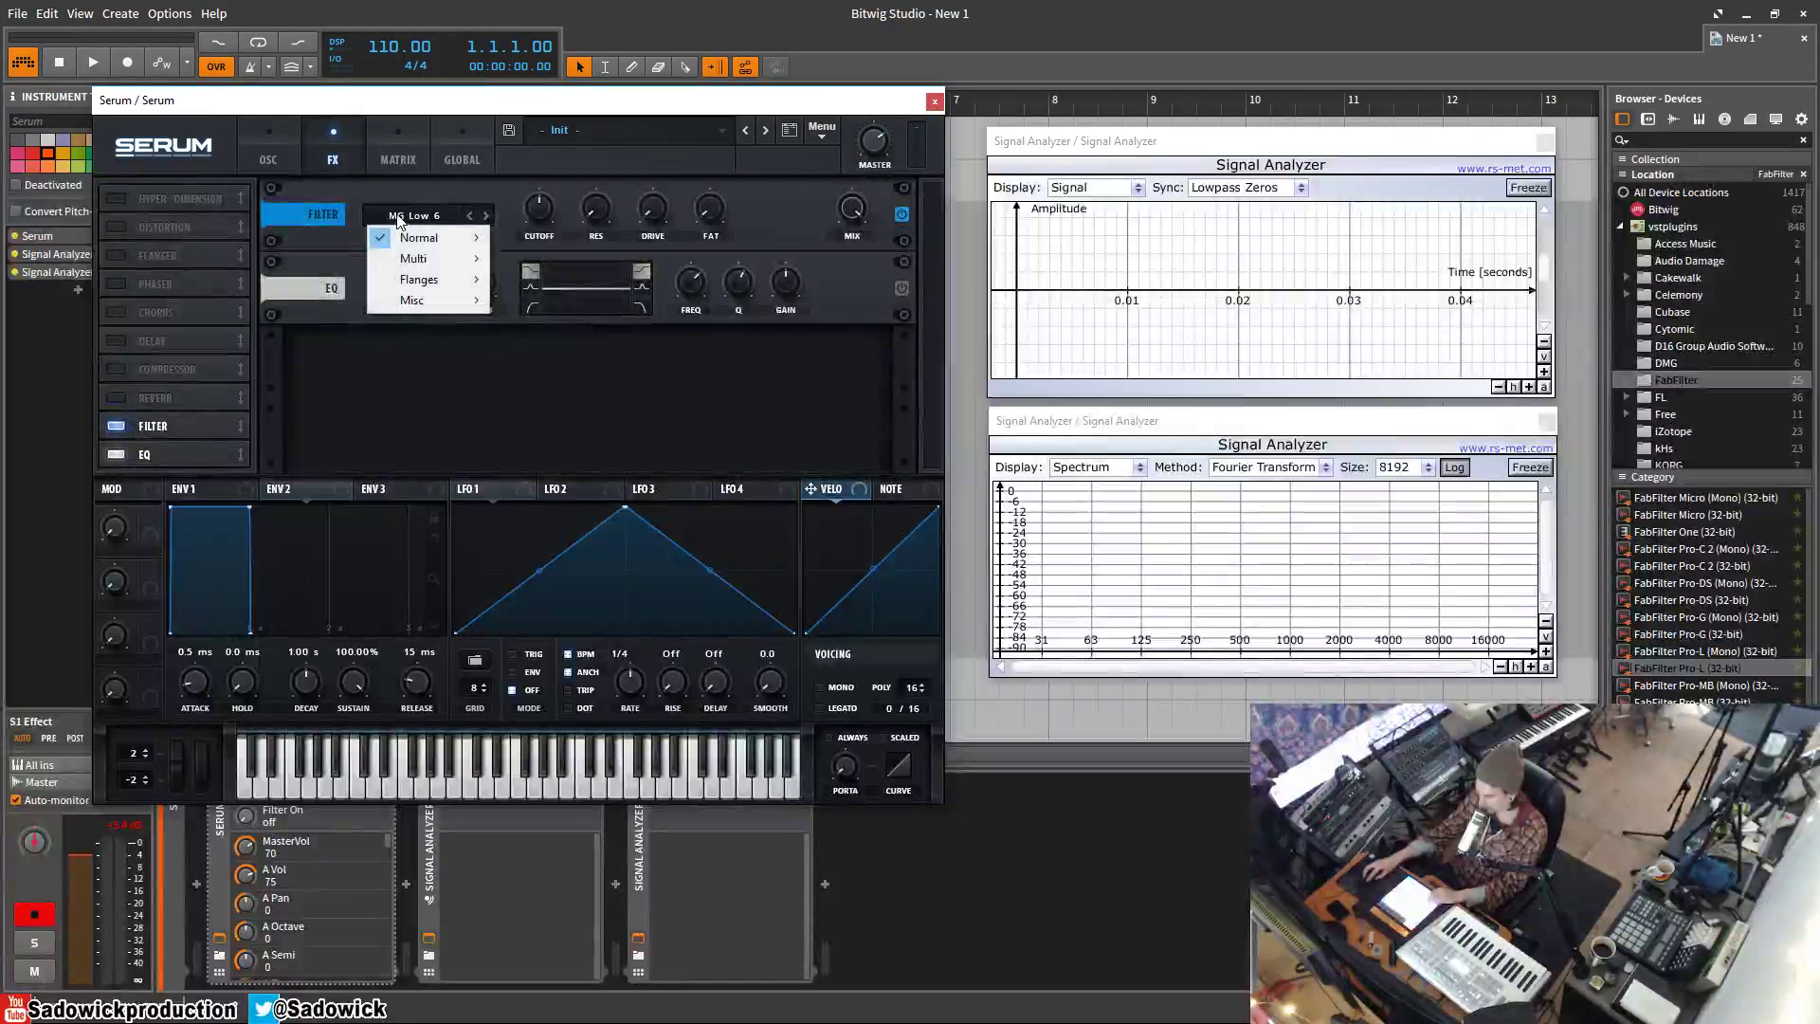
{"action": "mouse_move", "coordinate": [451, 260]}
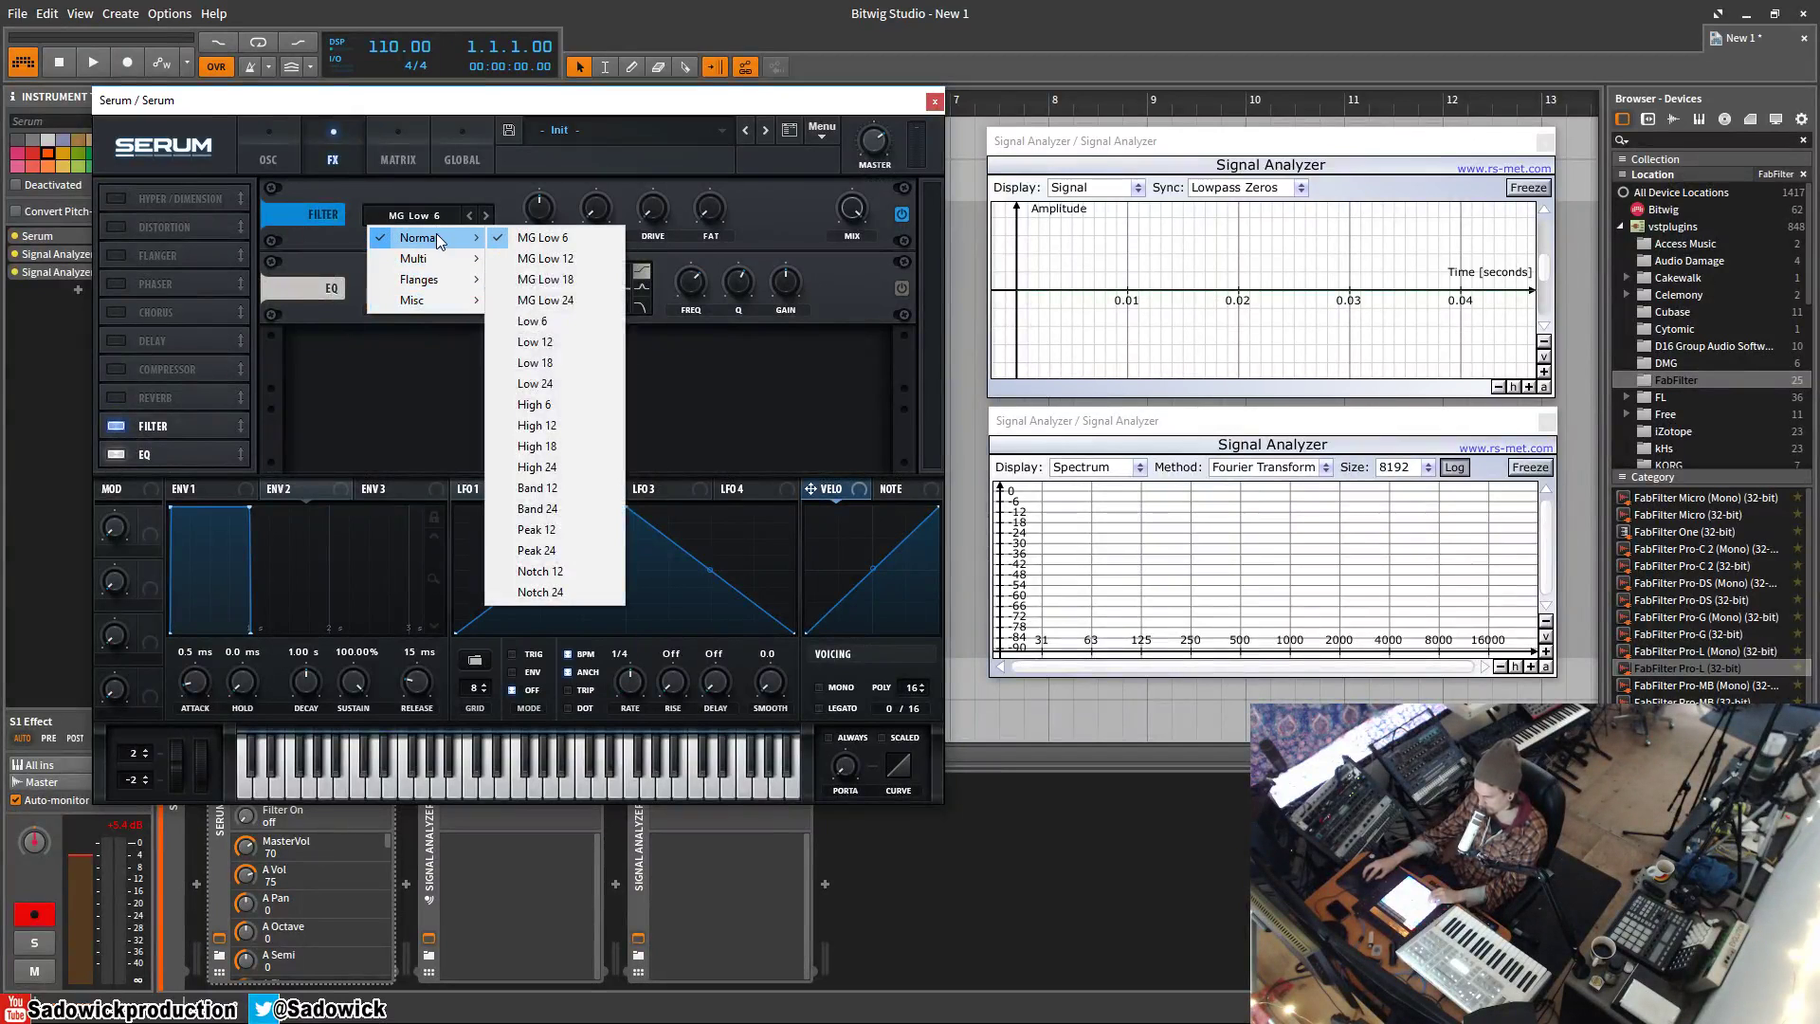
{"action": "mouse_move", "coordinate": [437, 302]}
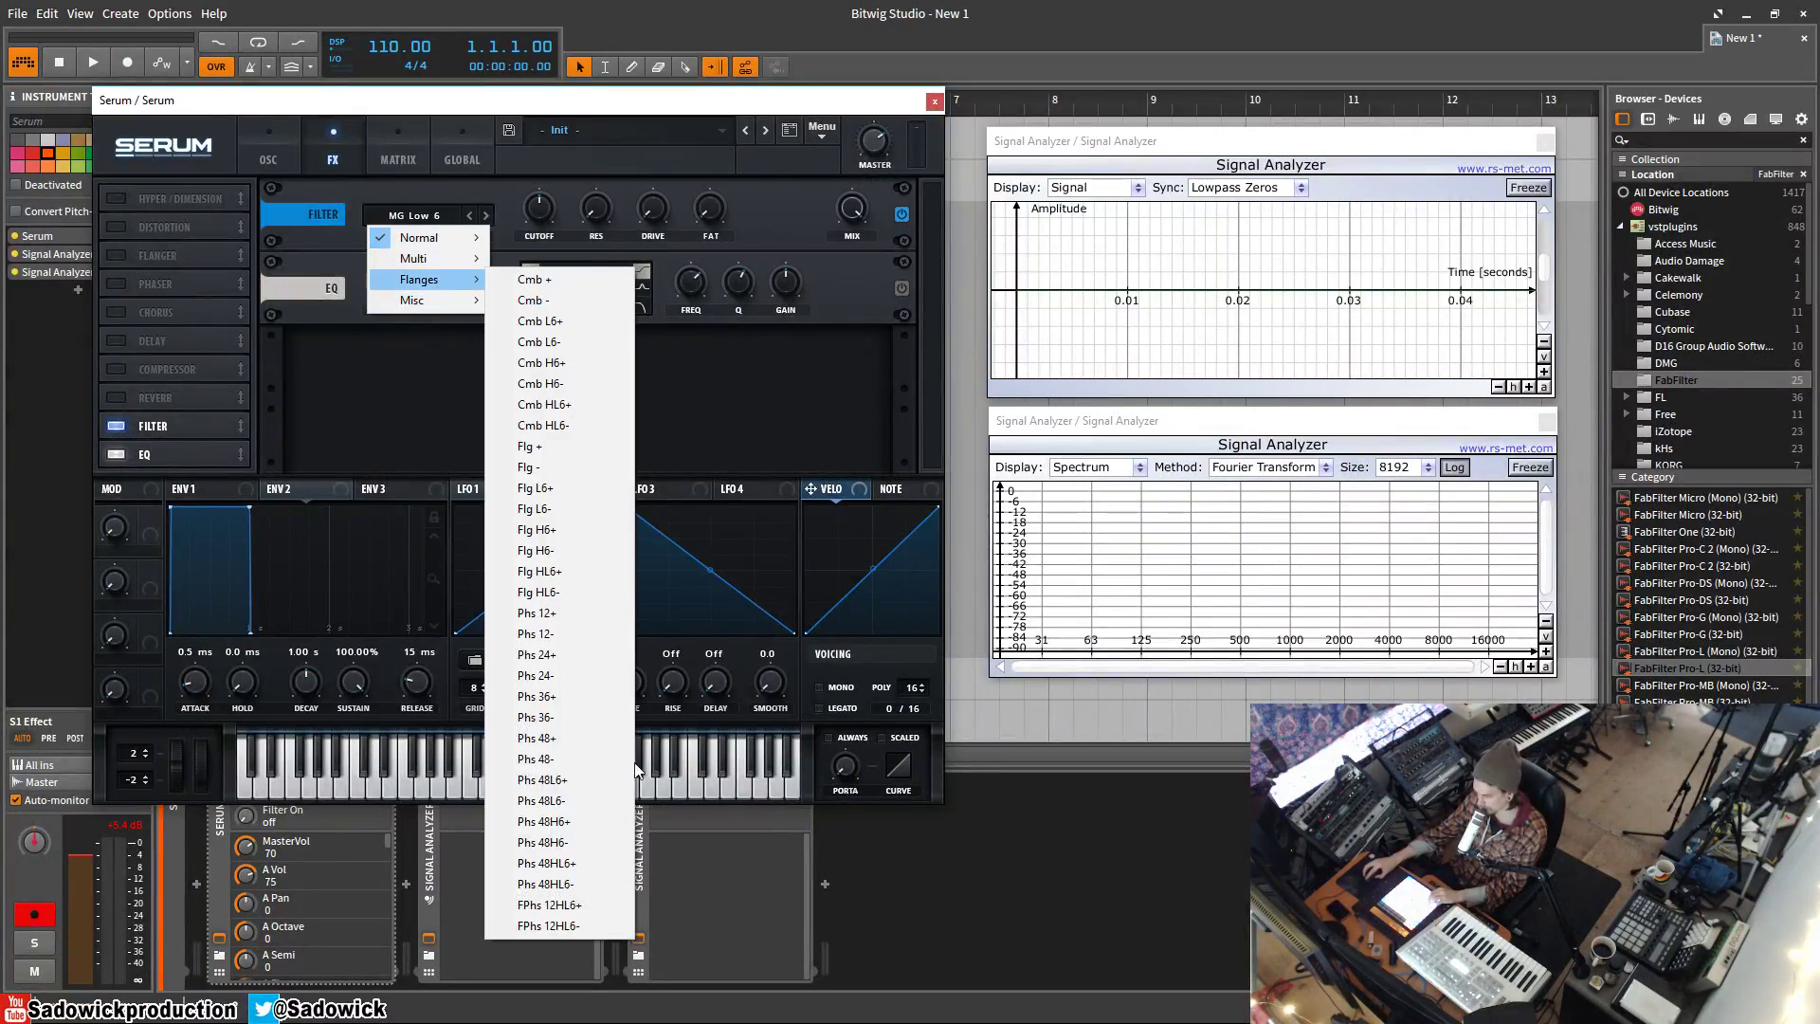
{"action": "left_click", "coordinate": [582, 657]}
{"action": "mouse_move", "coordinate": [541, 210]}
{"action": "left_mouse_down"}
{"action": "mouse_move", "coordinate": [541, 259]}
{"action": "mouse_move", "coordinate": [542, 206]}
{"action": "mouse_move", "coordinate": [662, 142]}
{"action": "mouse_move", "coordinate": [543, 270]}
{"action": "mouse_move", "coordinate": [548, 196]}
{"action": "left_mouse_up"}
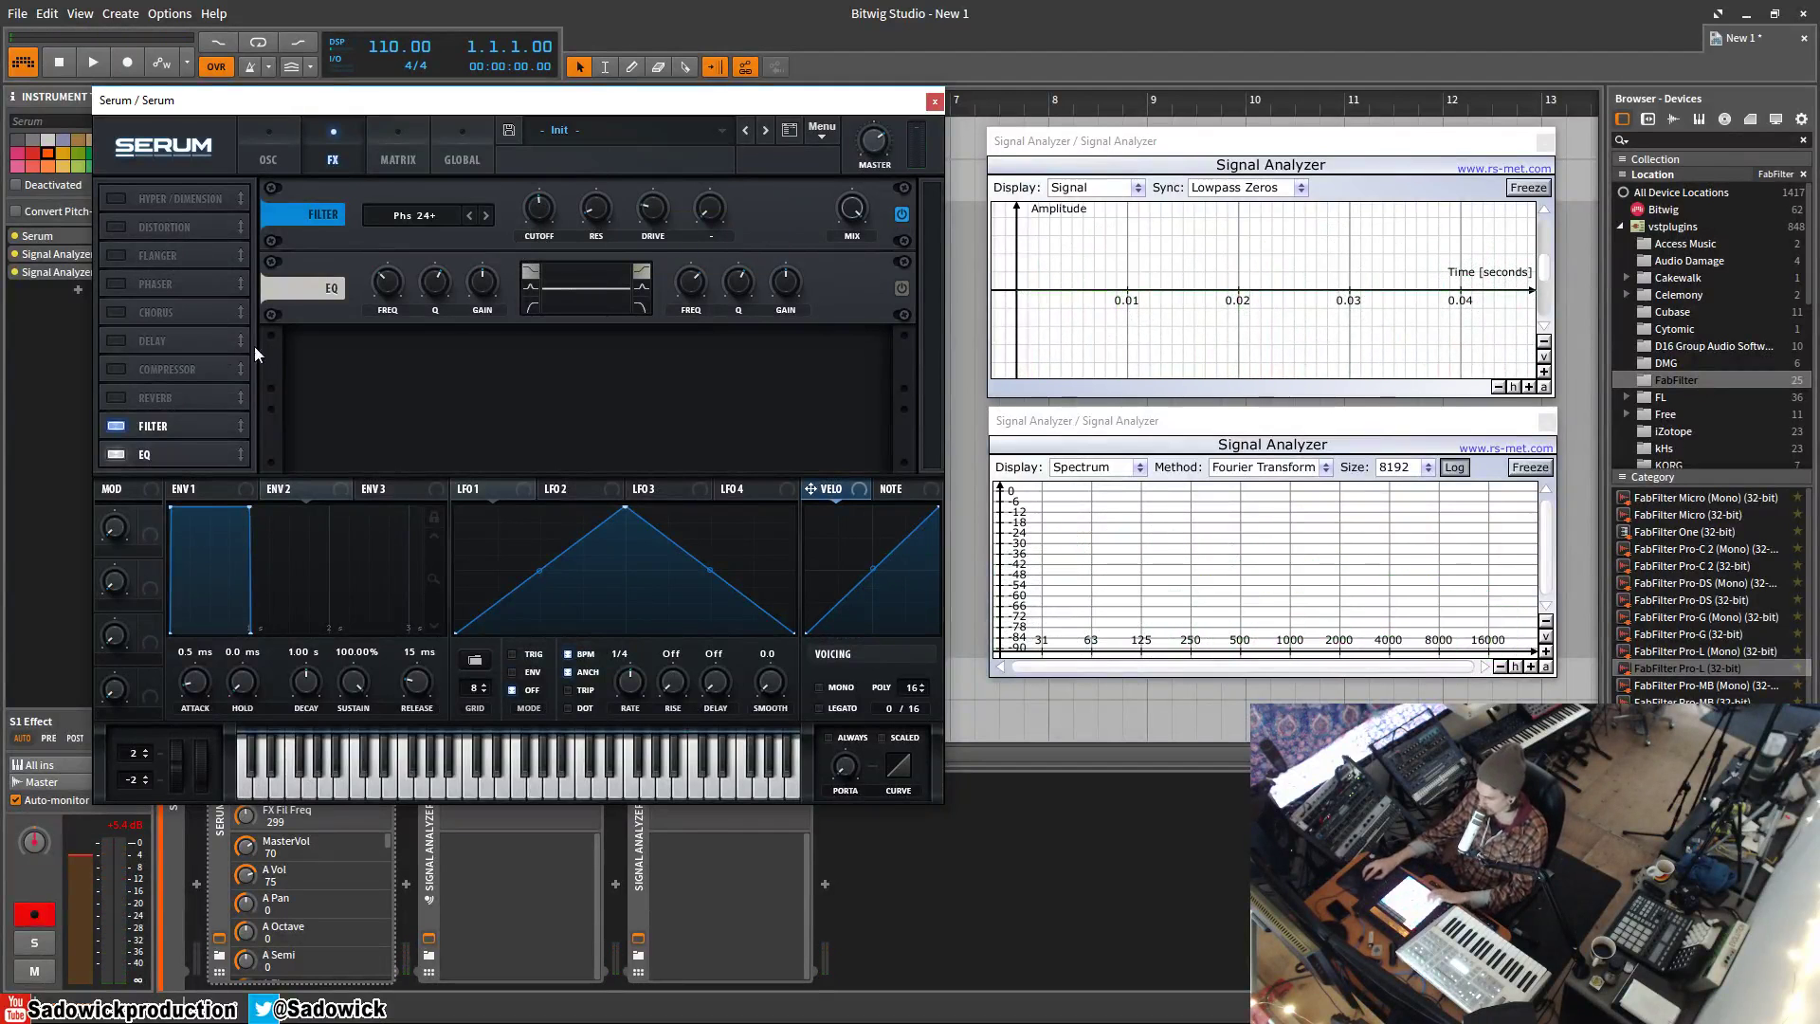
Add Distortion between Filter and EQ, and shape its built-in filter as a low-pass at about 3587 Hz.
{"action": "left_click", "coordinate": [118, 230]}
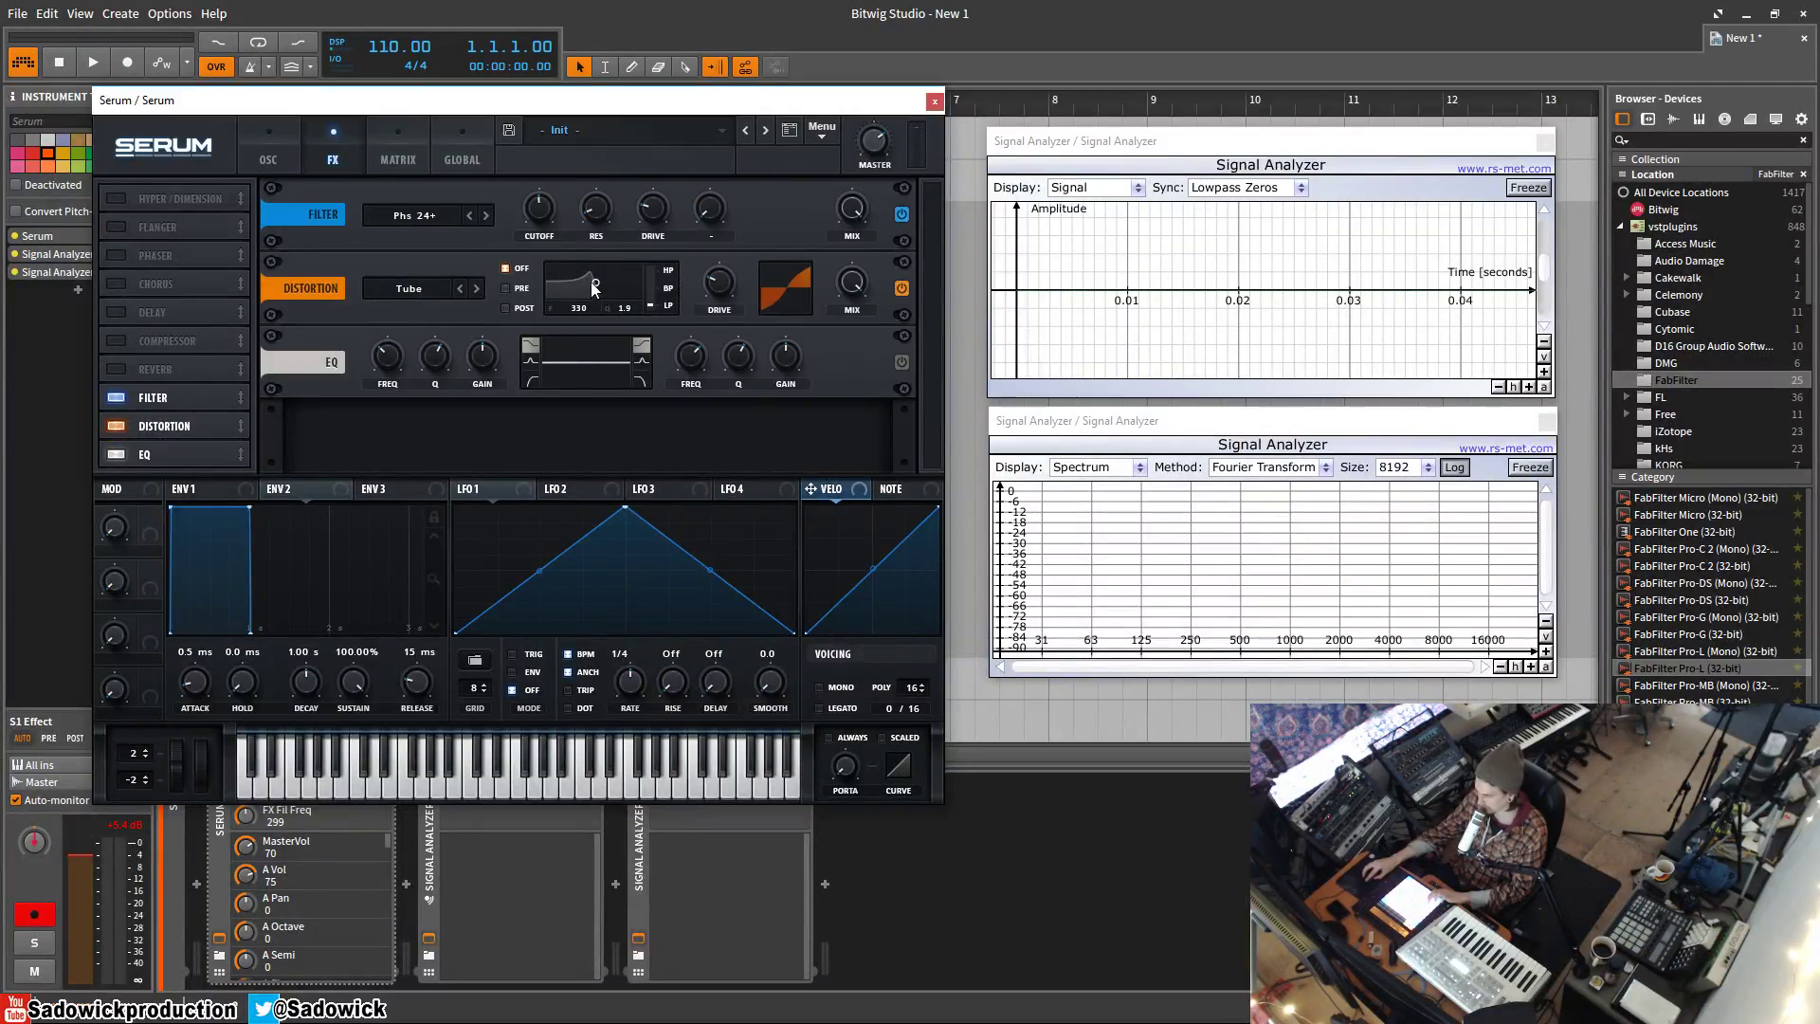
{"action": "left_click_drag", "start_coordinate": [594, 281], "coordinate": [583, 611]}
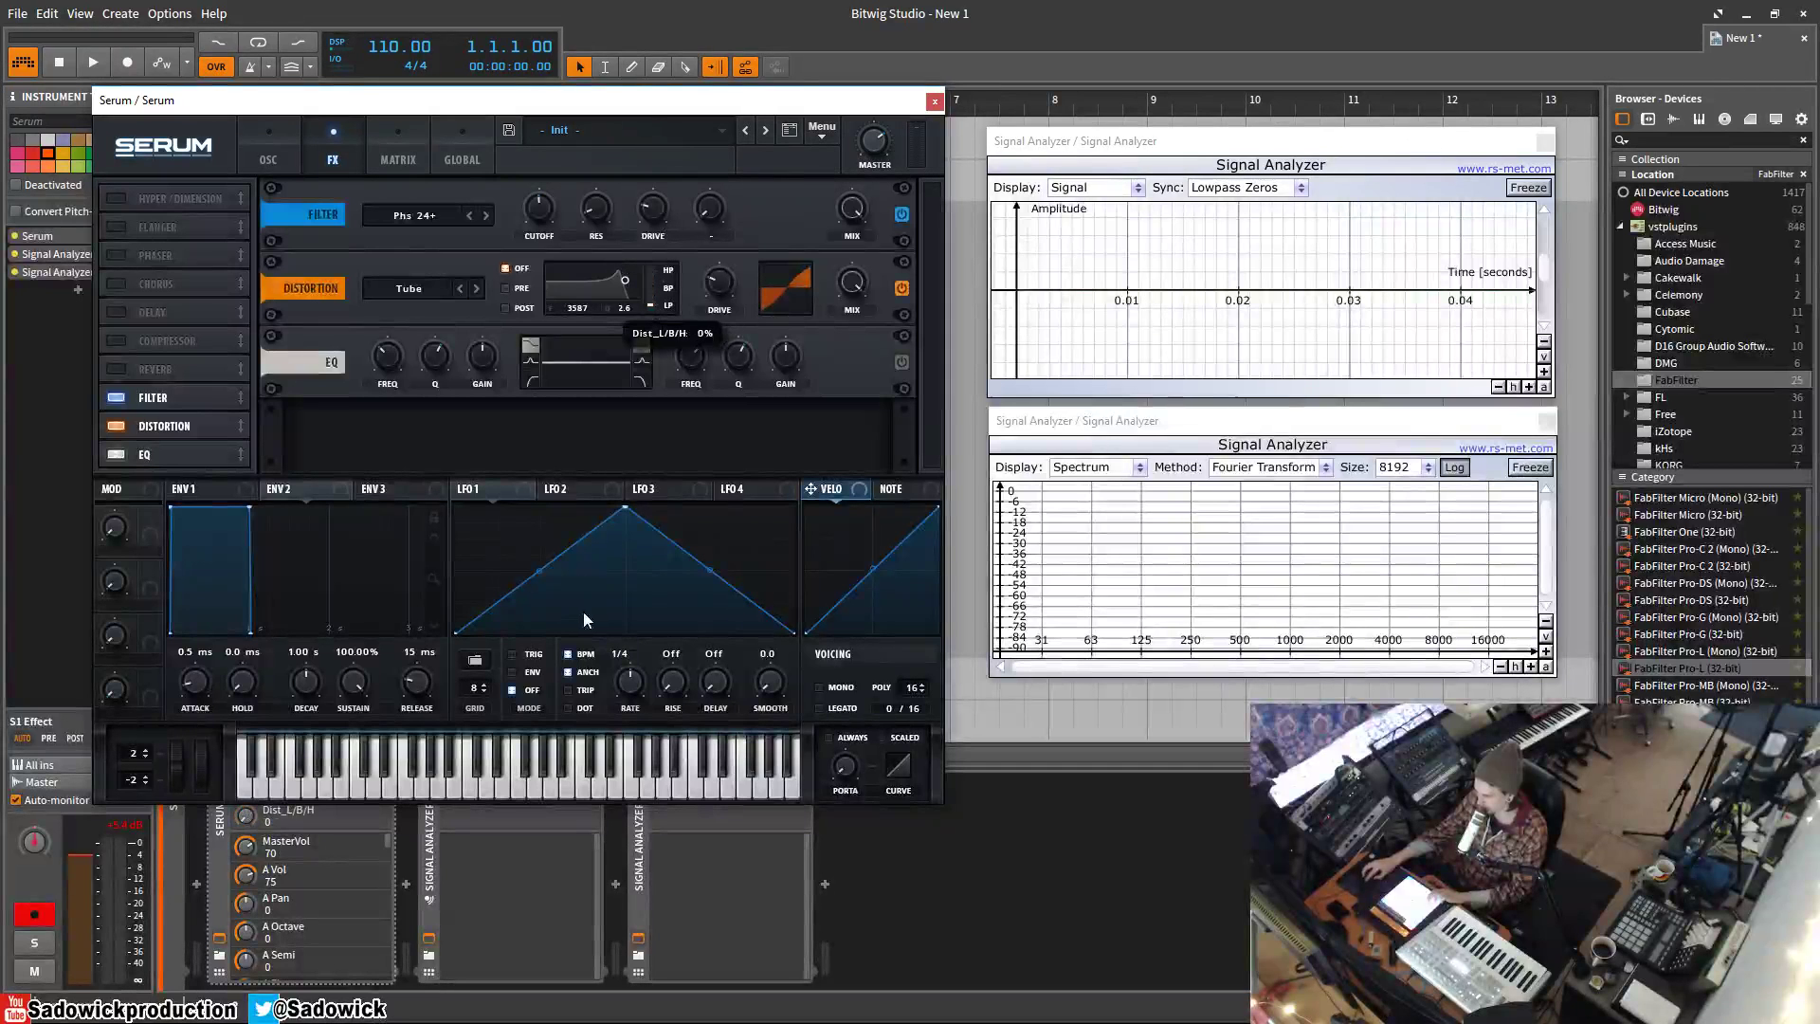
{"action": "left_click", "coordinate": [418, 216]}
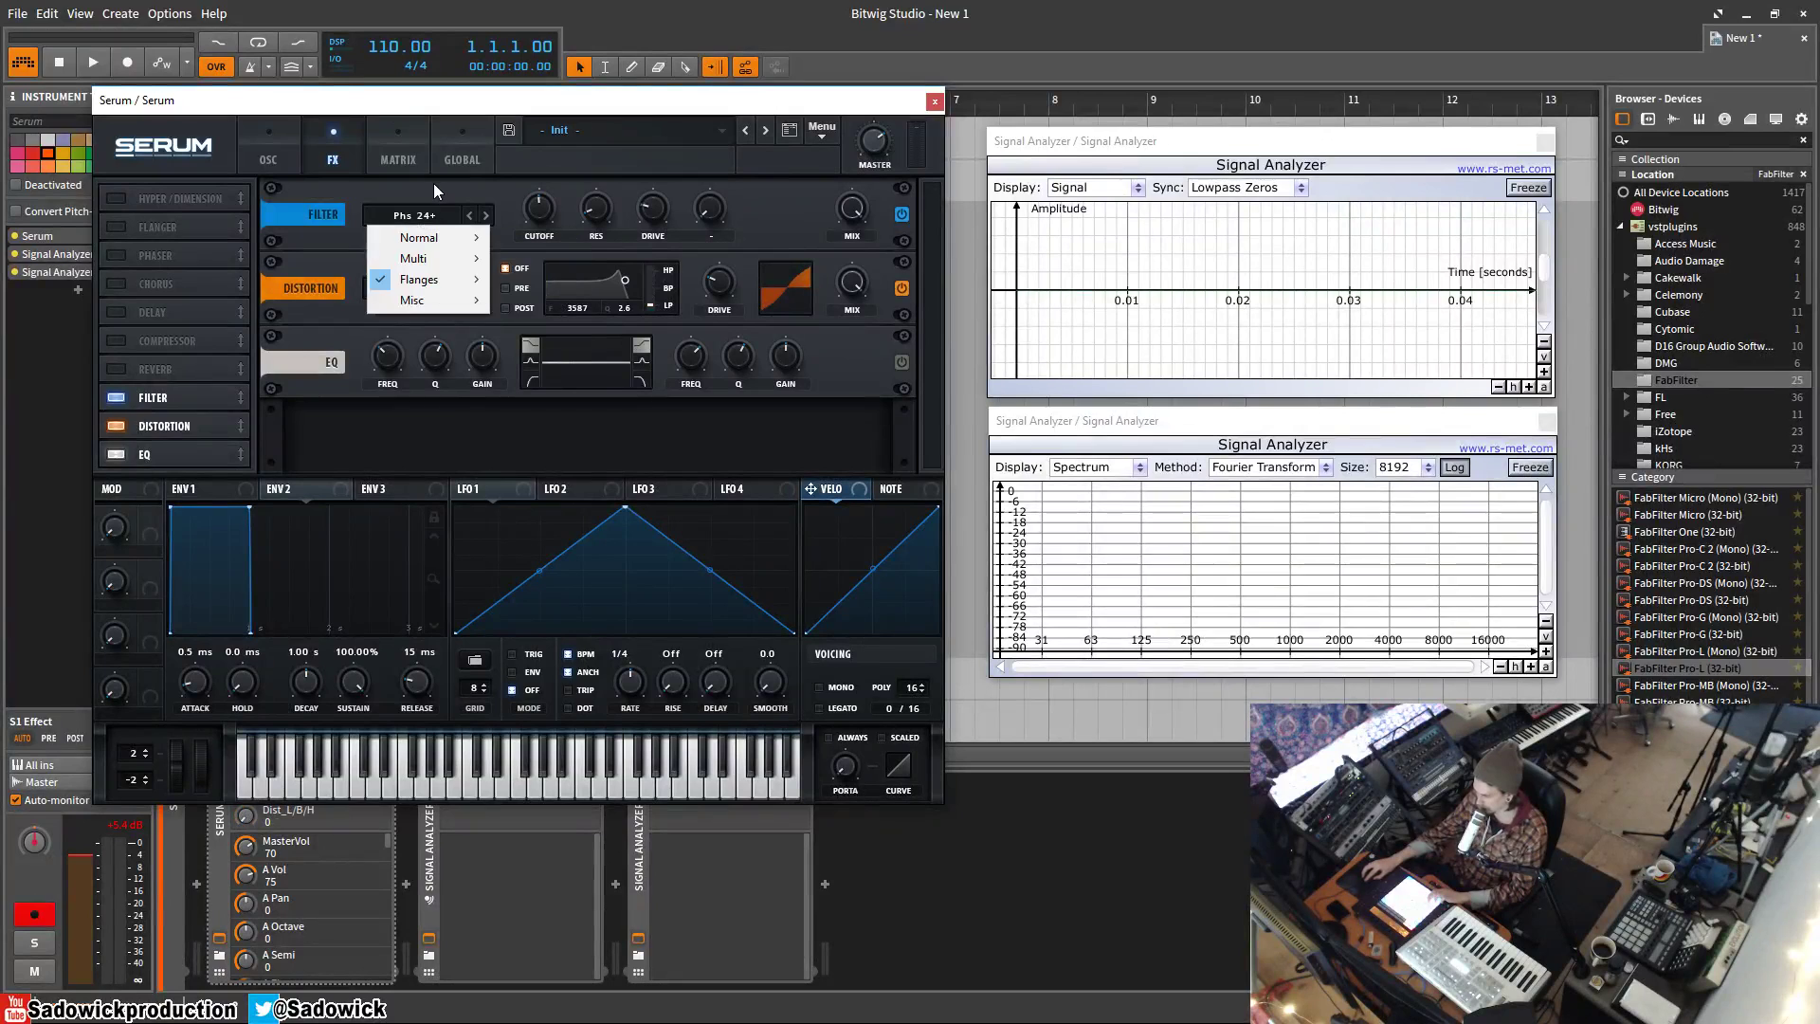
{"action": "left_click", "coordinate": [434, 184]}
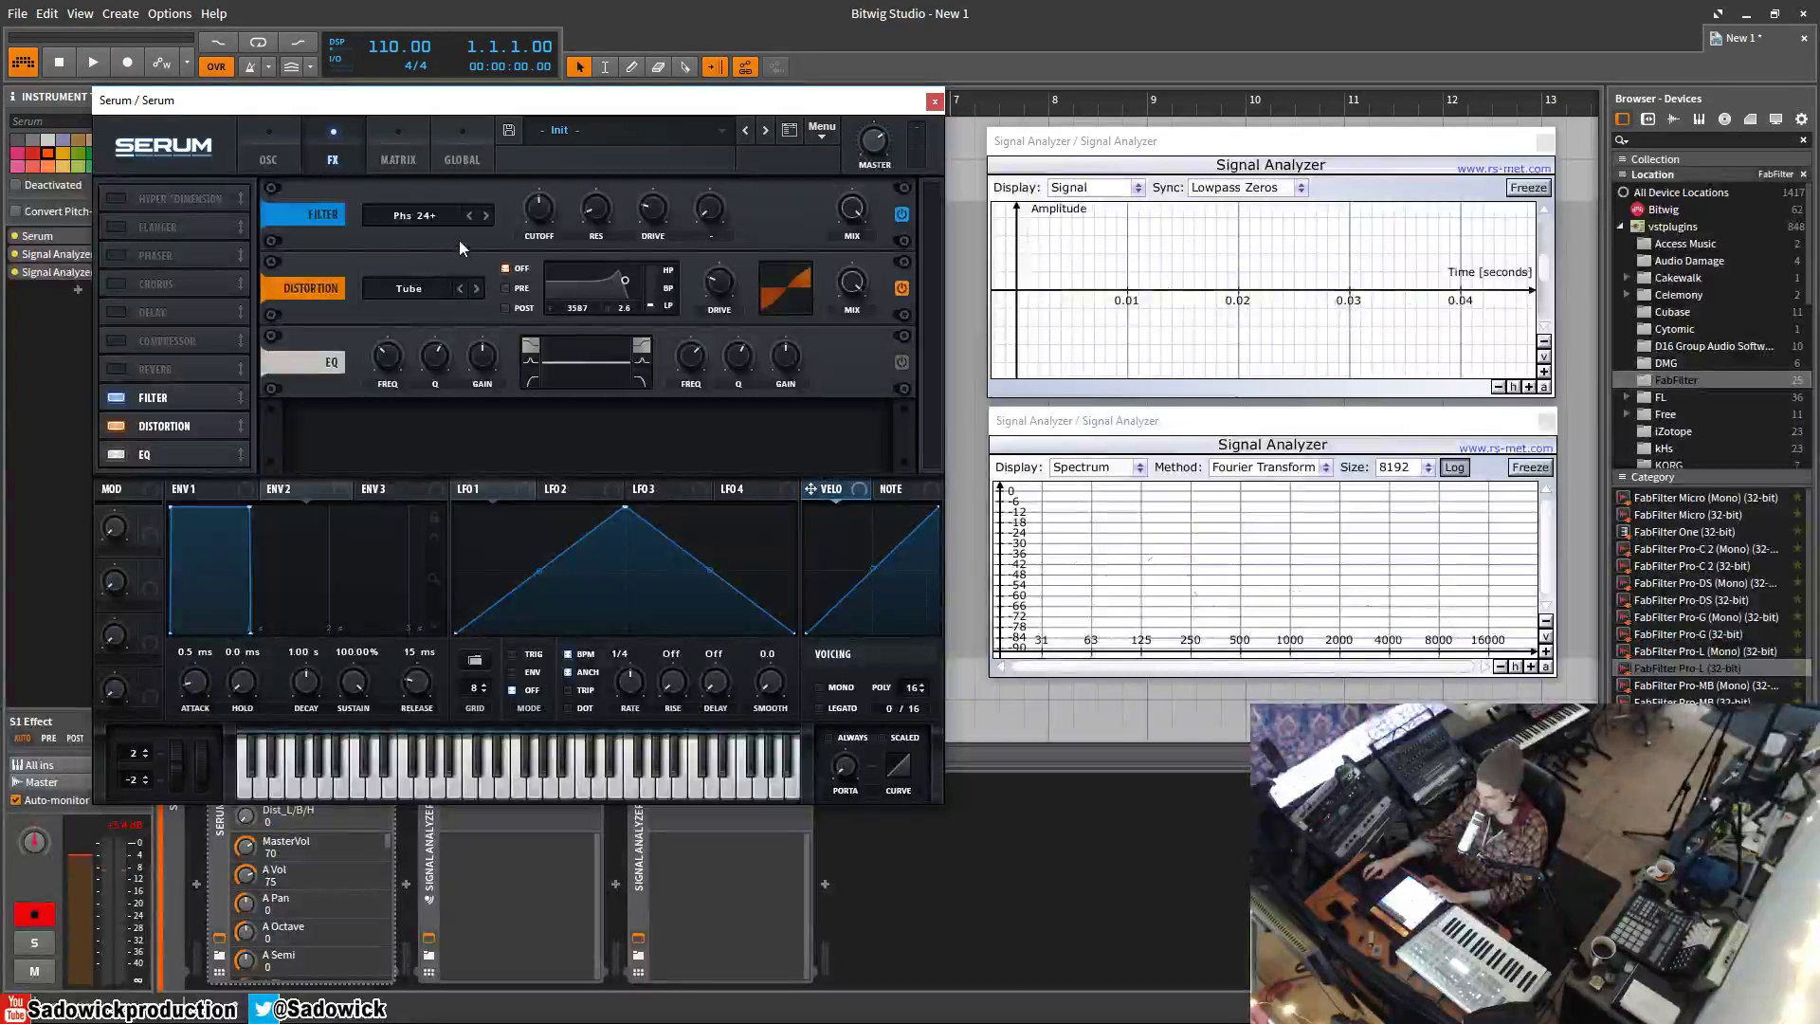
Set the distortion drive to 100 and place its built-in filter before the distortion, at about 2260 Hz.
{"action": "left_click_drag", "start_coordinate": [720, 281], "coordinate": [729, 49]}
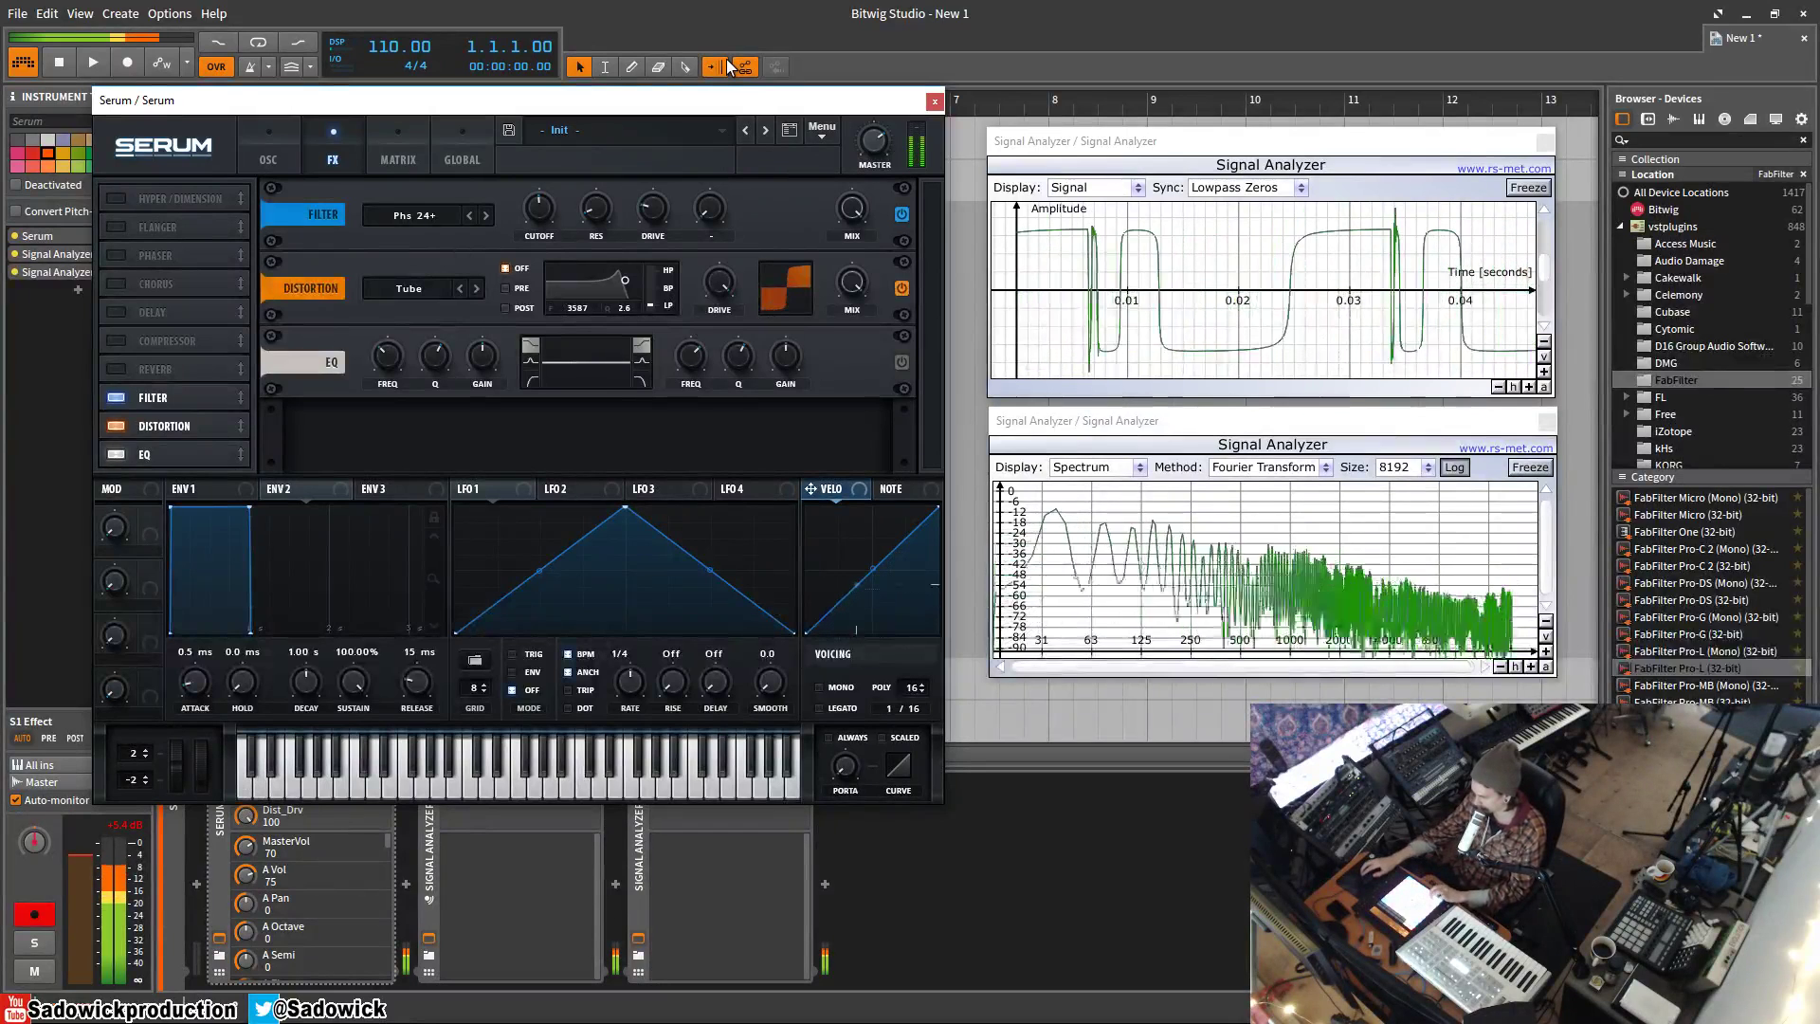
{"action": "left_click", "coordinate": [506, 289]}
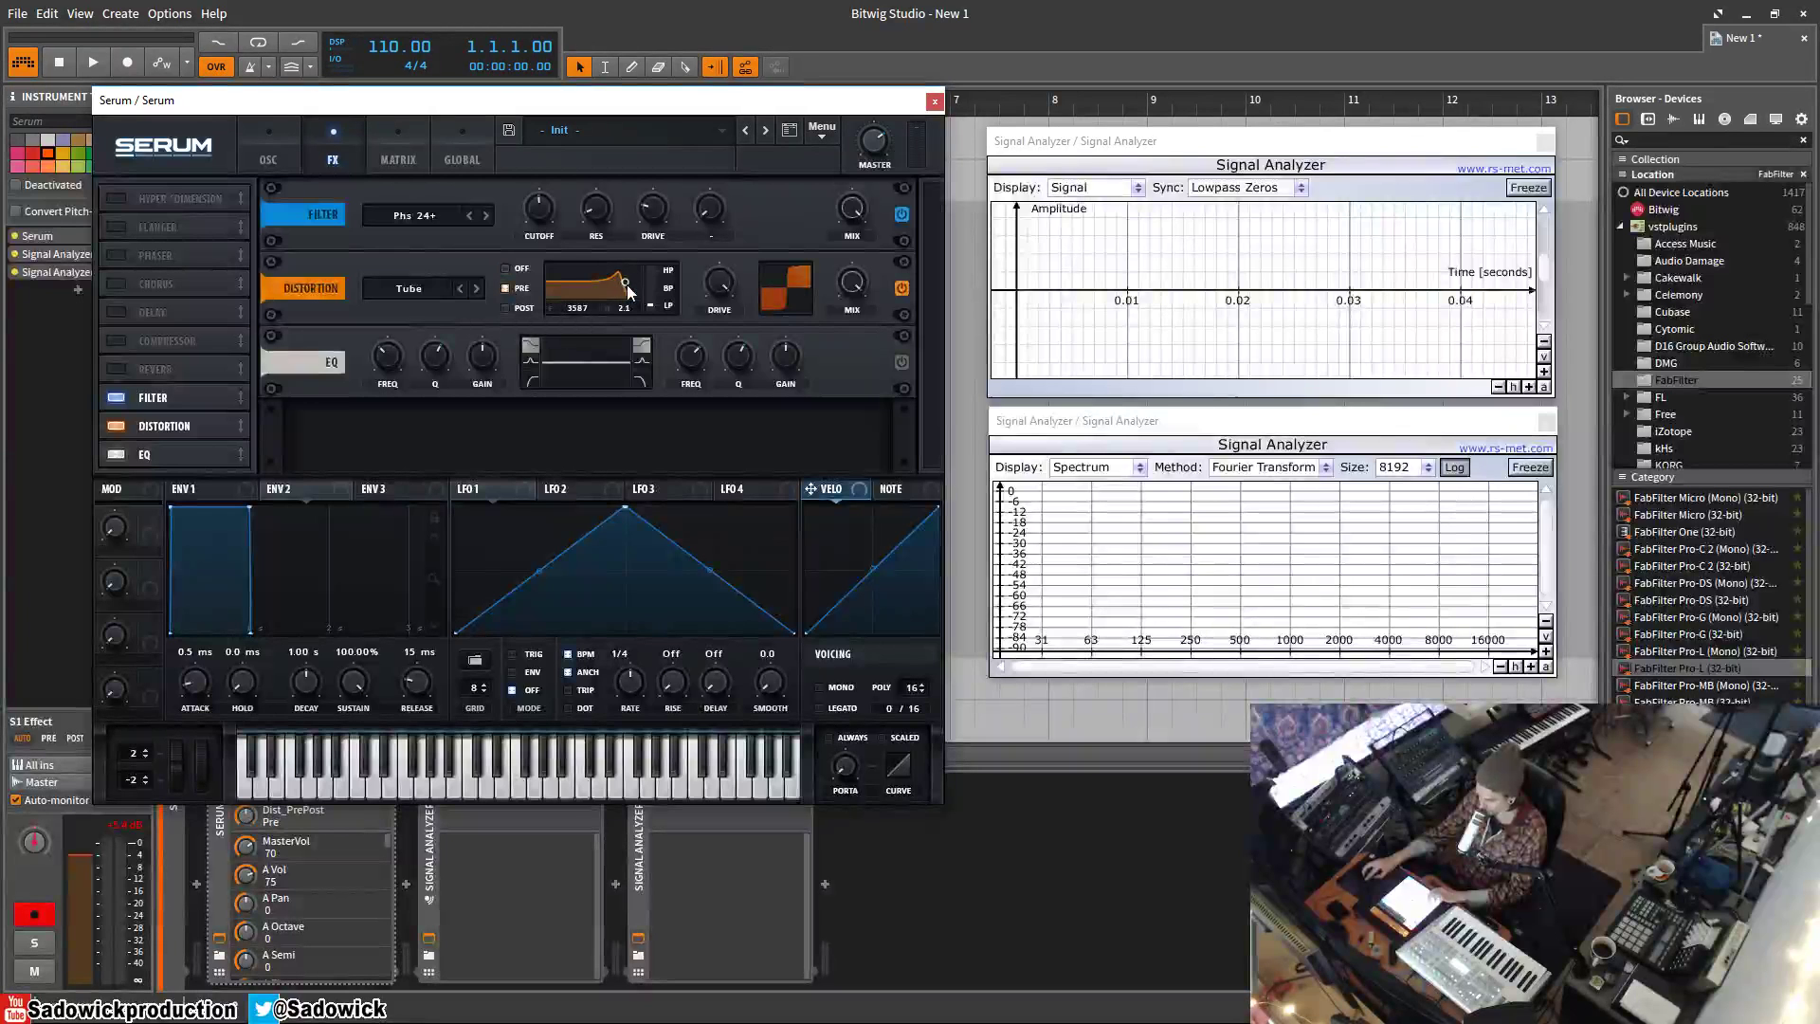
{"action": "left_click_drag", "start_coordinate": [628, 292], "coordinate": [621, 288]}
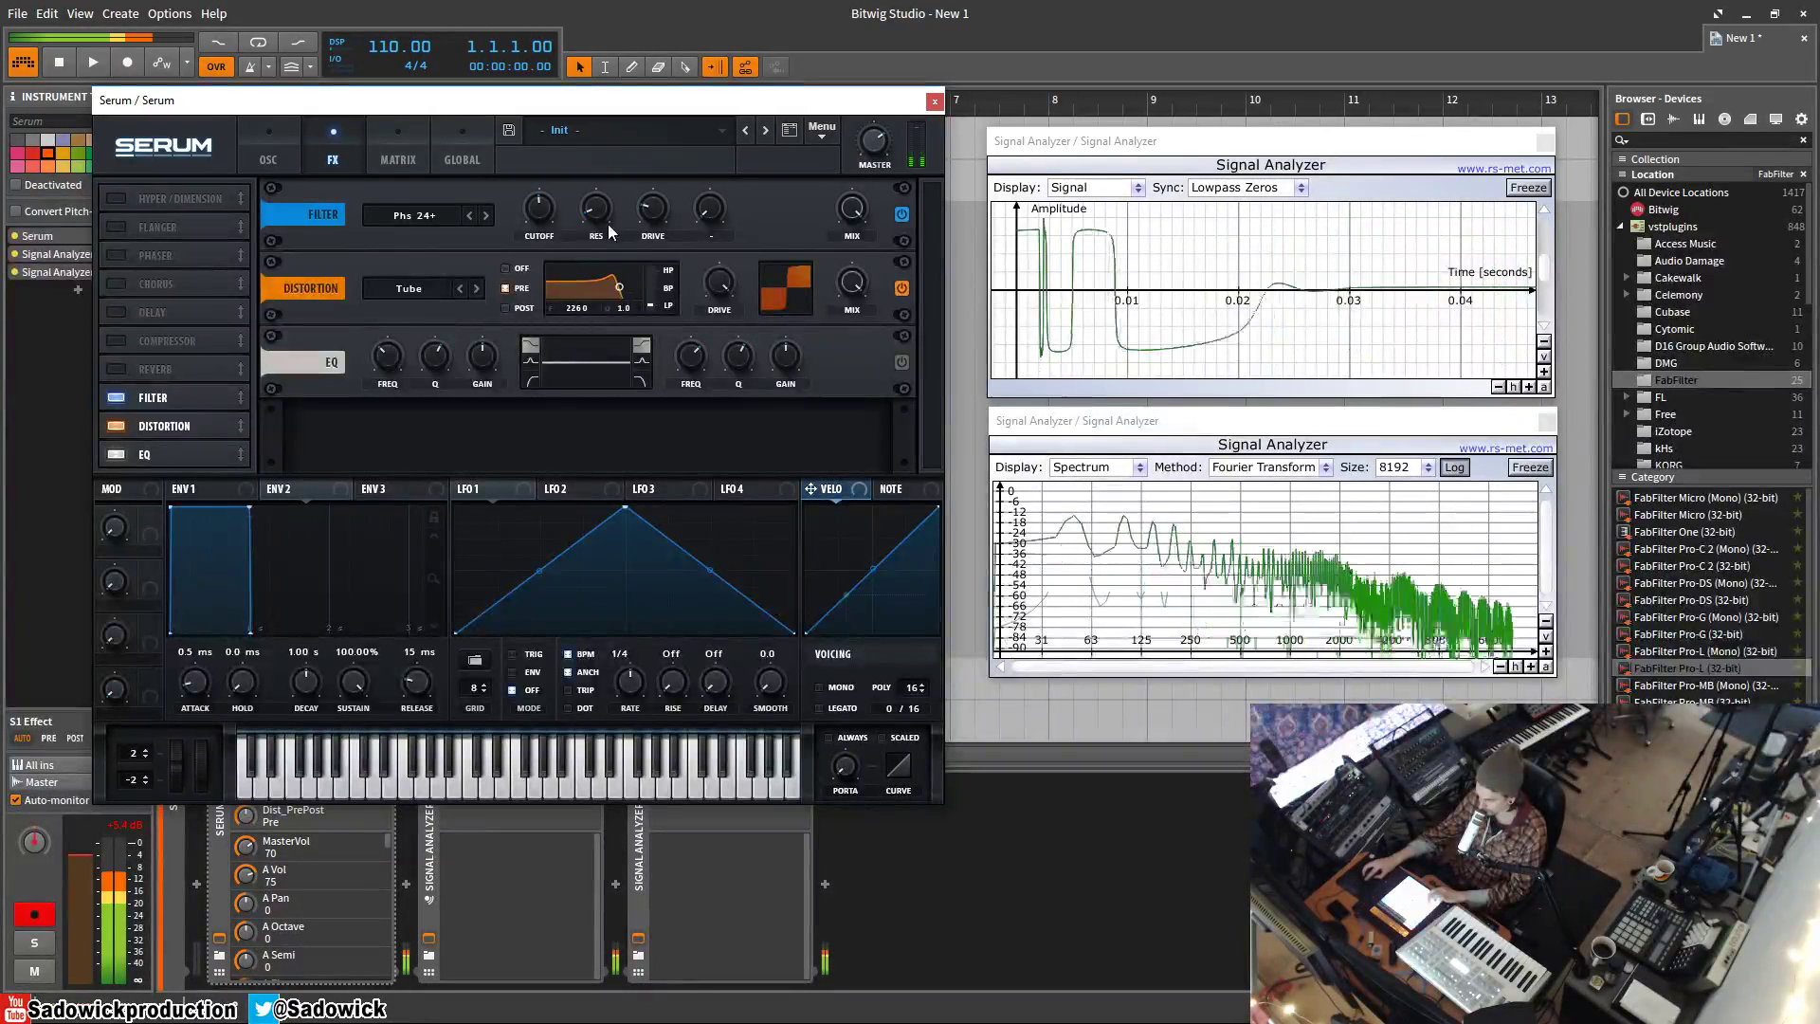
Set the Phs 24+ filter's resonance to about 37 and sweep its cutoff.
{"action": "left_click_drag", "start_coordinate": [600, 212], "coordinate": [606, 148]}
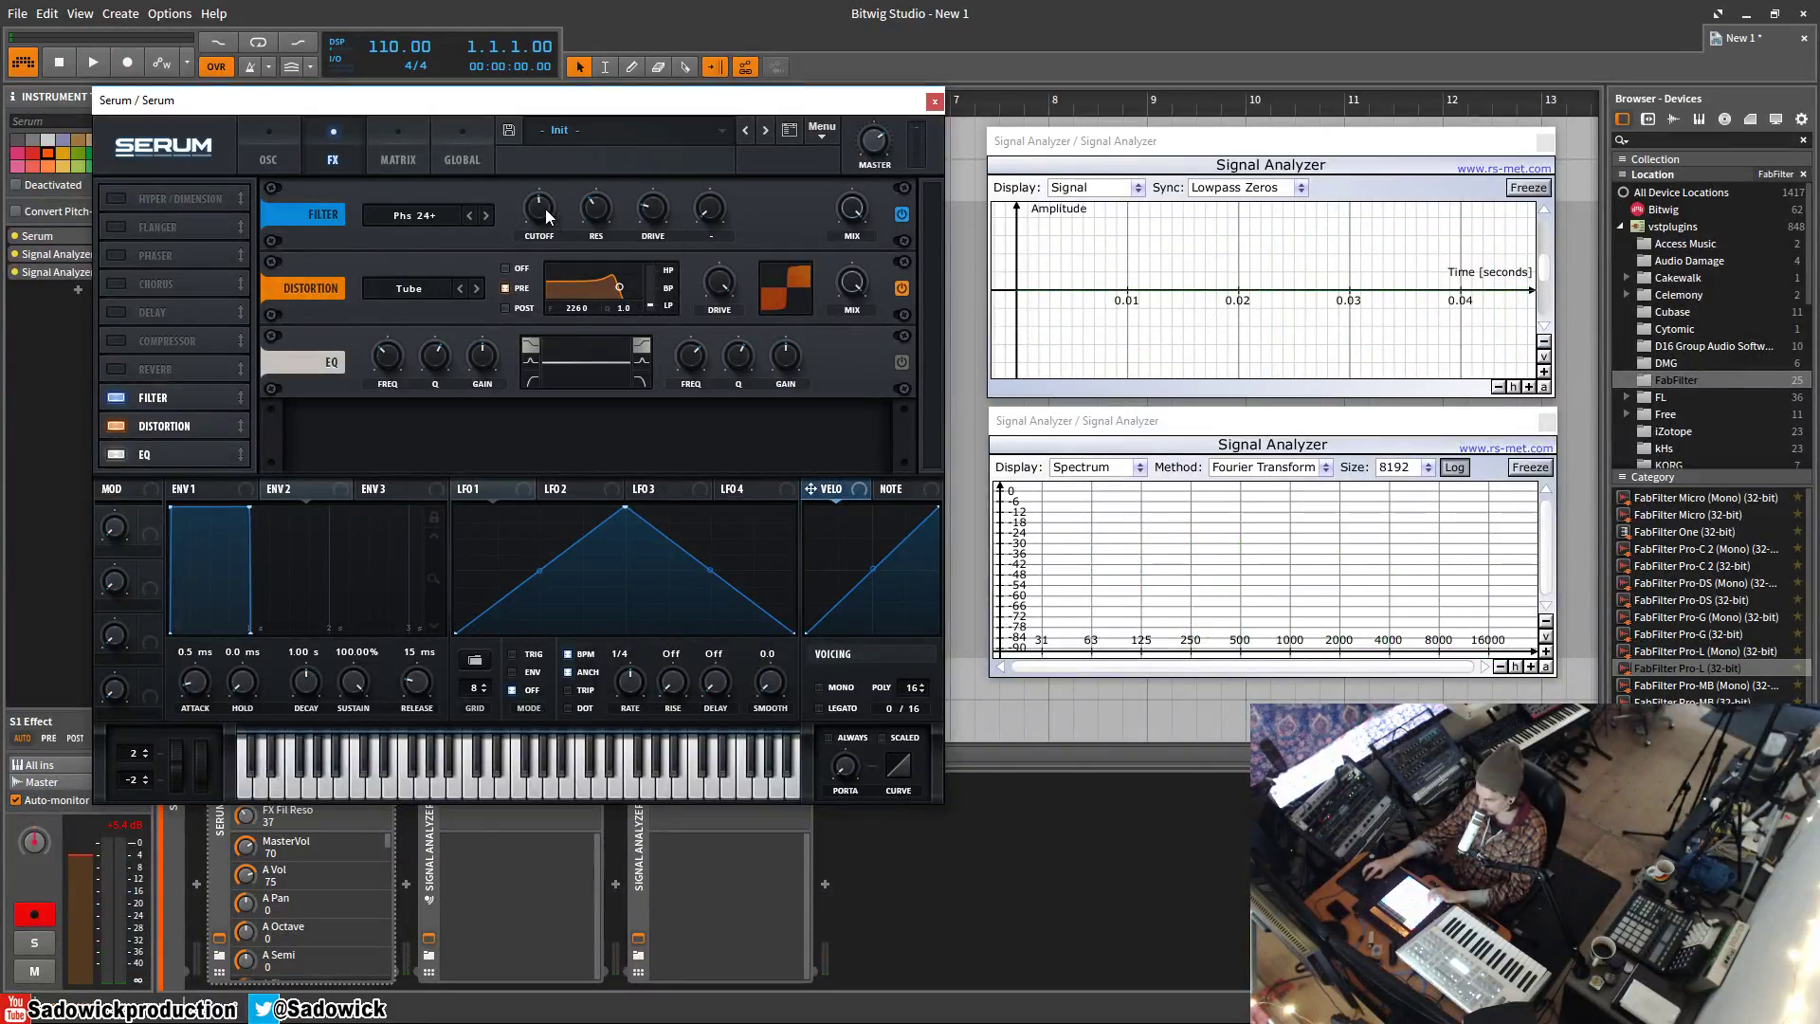
{"action": "mouse_move", "coordinate": [541, 230]}
{"action": "left_mouse_down"}
{"action": "mouse_move", "coordinate": [564, 182]}
{"action": "mouse_move", "coordinate": [557, 199]}
{"action": "left_mouse_up"}
Lower the distortion drive to 0 and modulate it with Env 2, using a 587 ms decay and 0% sustain.
{"action": "mouse_move", "coordinate": [712, 275]}
{"action": "left_mouse_down"}
{"action": "mouse_move", "coordinate": [743, 474]}
{"action": "mouse_move", "coordinate": [745, 260]}
{"action": "left_mouse_up"}
{"action": "left_click_drag", "start_coordinate": [731, 286], "coordinate": [727, 283]}
{"action": "left_click_drag", "start_coordinate": [726, 284], "coordinate": [702, 528]}
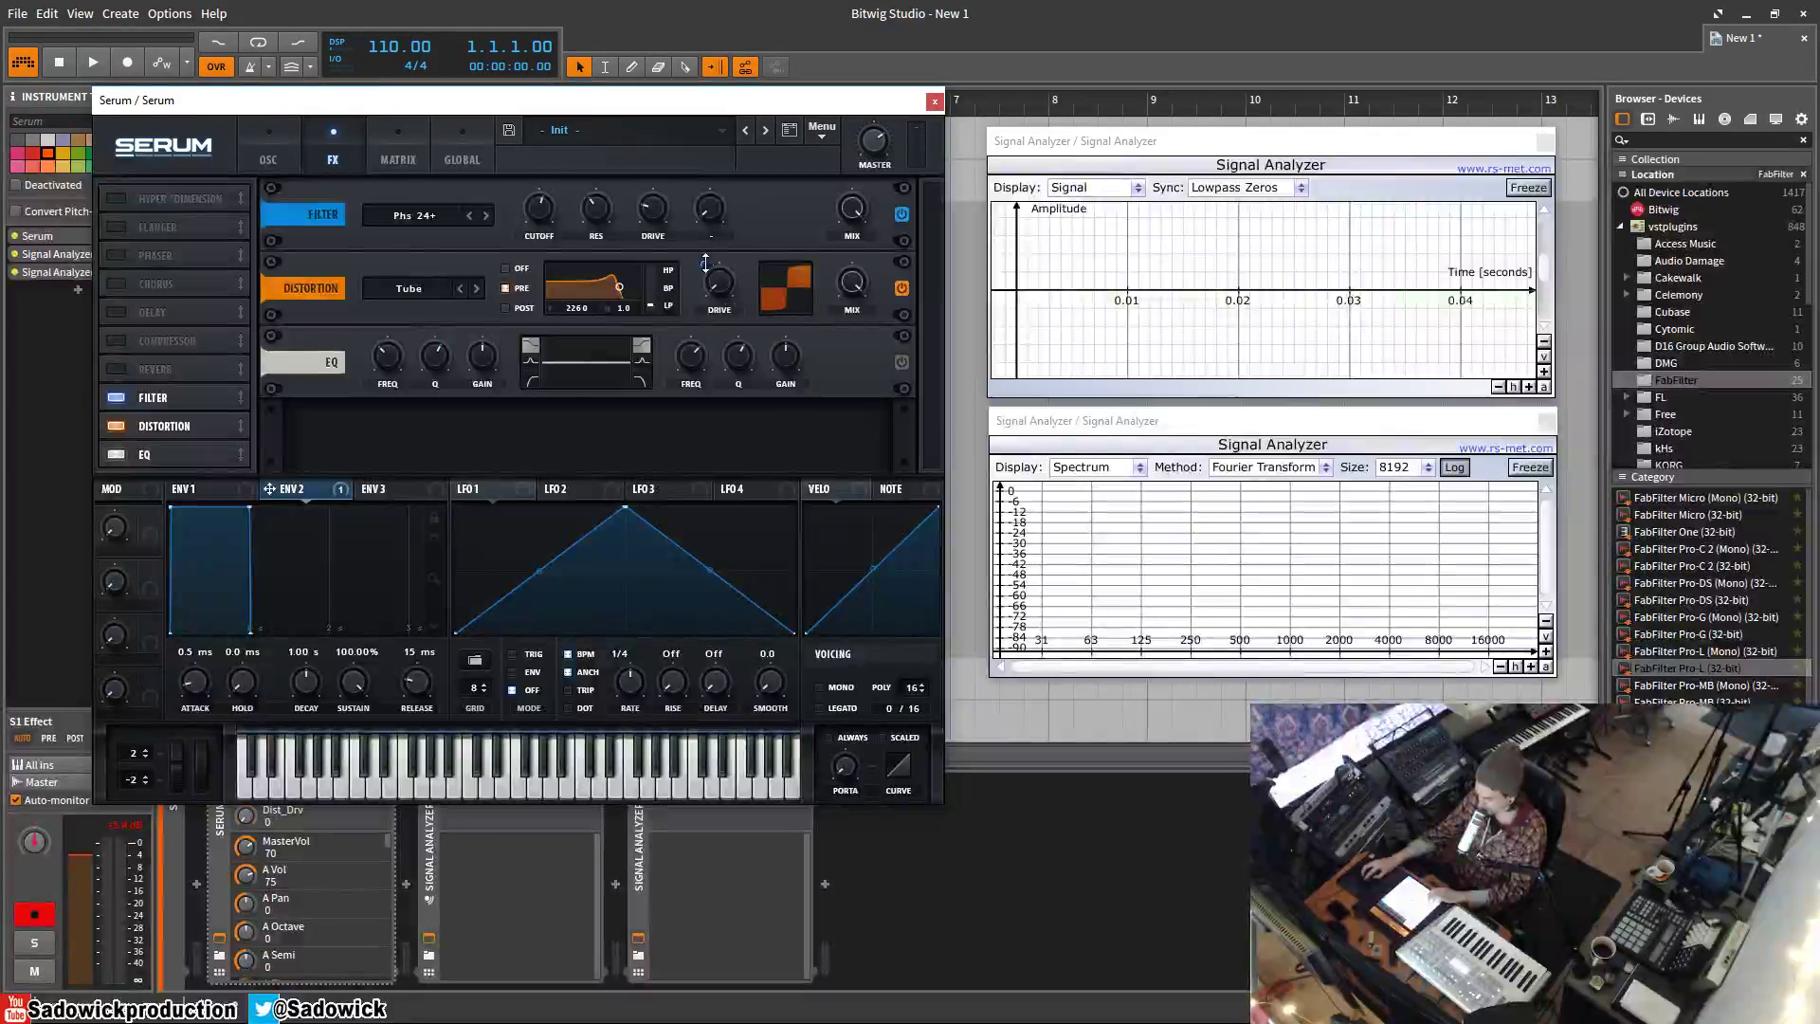
{"action": "left_click_drag", "start_coordinate": [703, 264], "coordinate": [713, 191]}
{"action": "left_click_drag", "start_coordinate": [250, 509], "coordinate": [213, 684]}
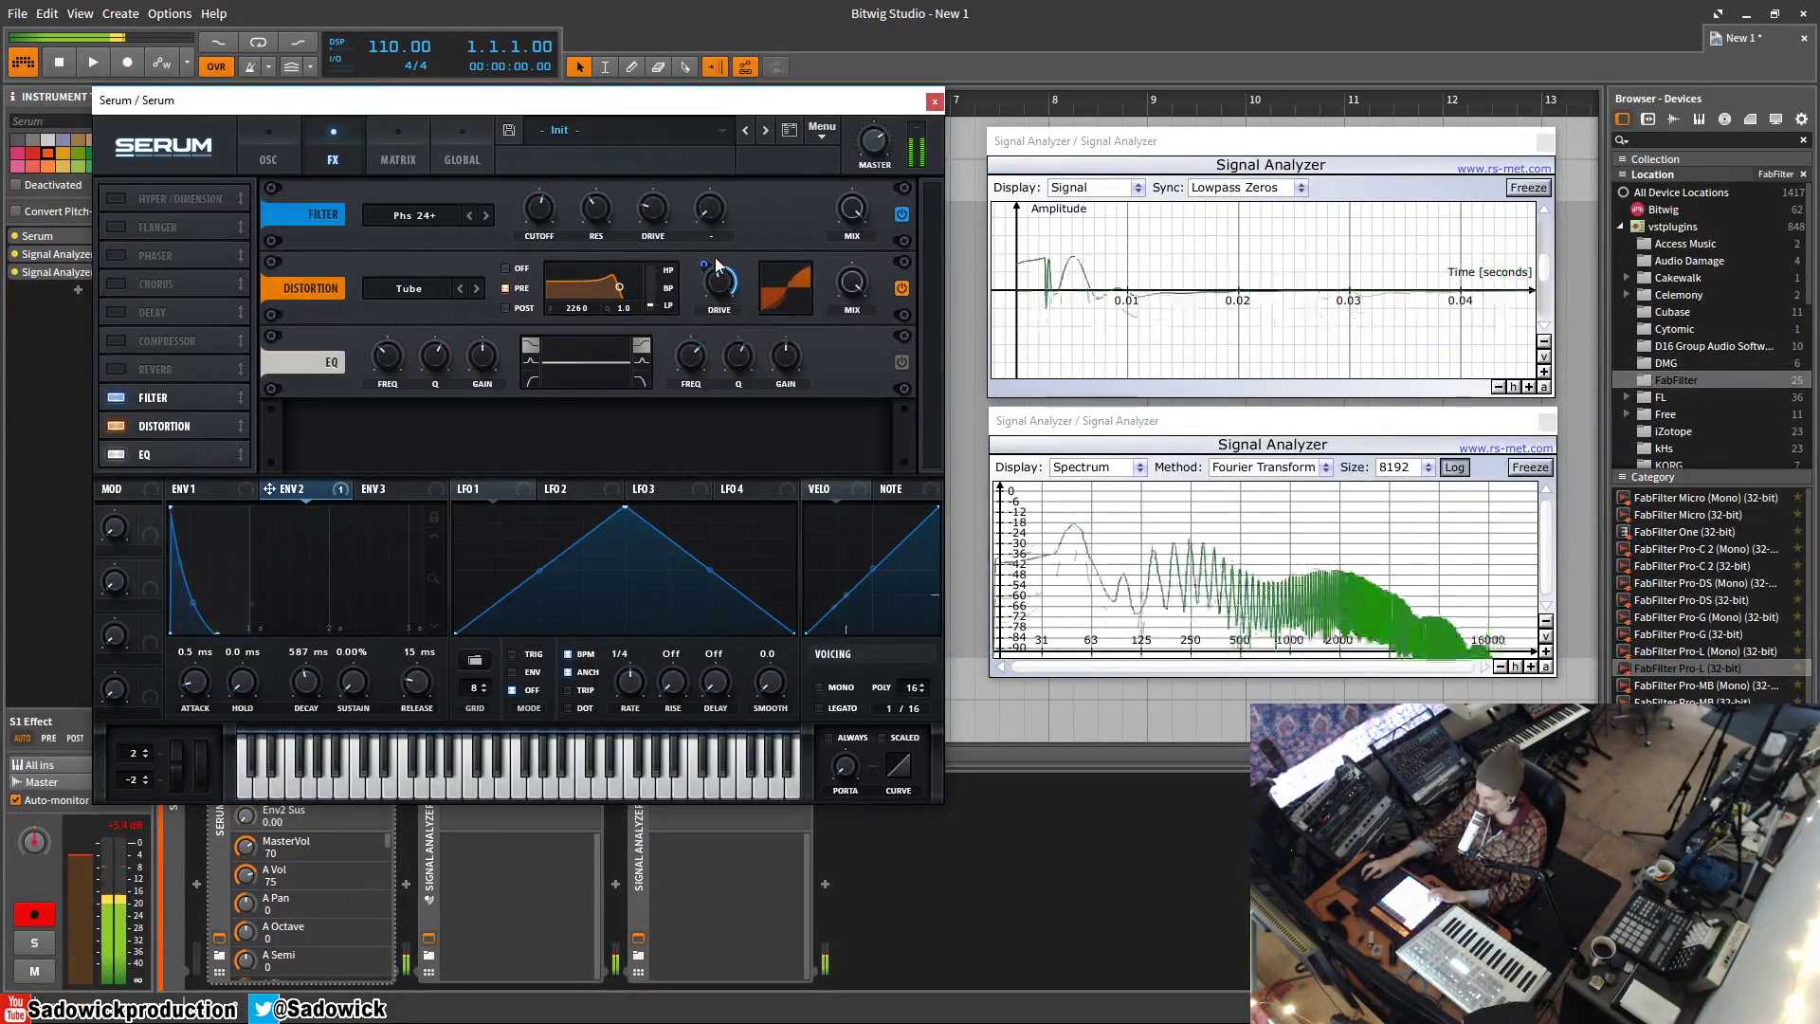
{"action": "left_click_drag", "start_coordinate": [725, 286], "coordinate": [730, 265]}
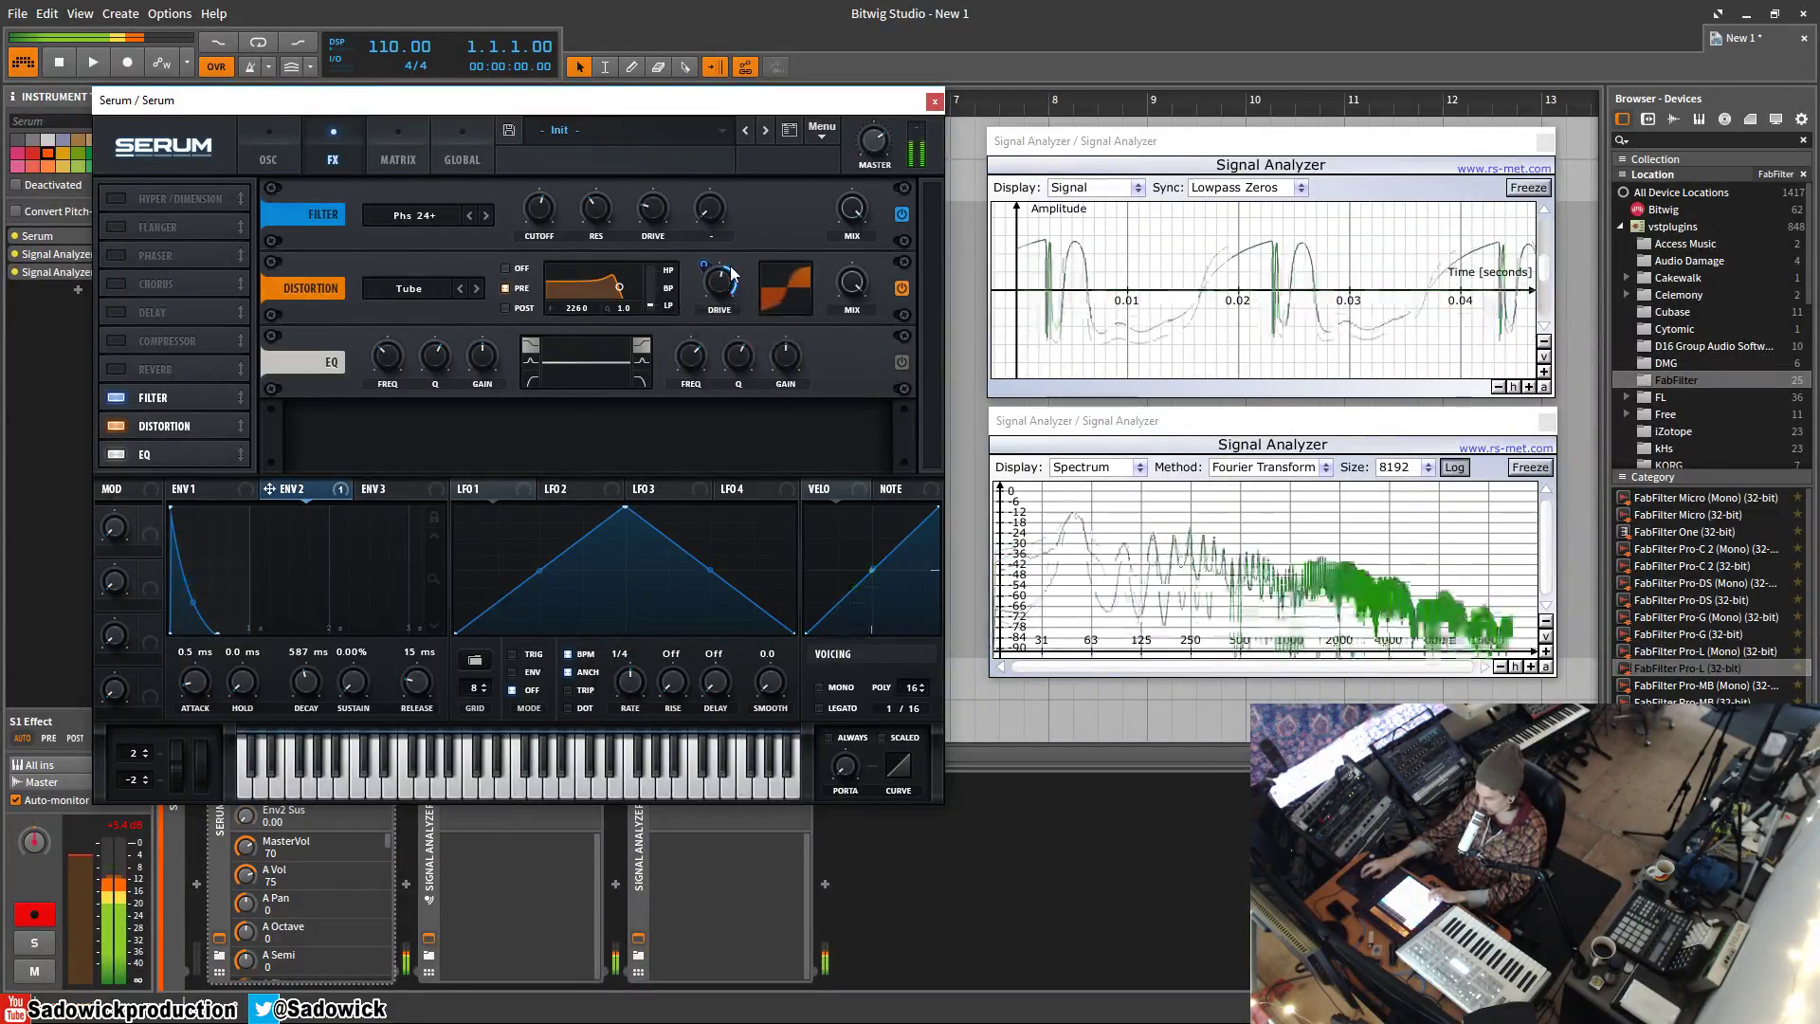
Turn off the distortion's built-in filter and set the Phs 24+ filter's resonance to about 49.
{"action": "left_click", "coordinate": [513, 271]}
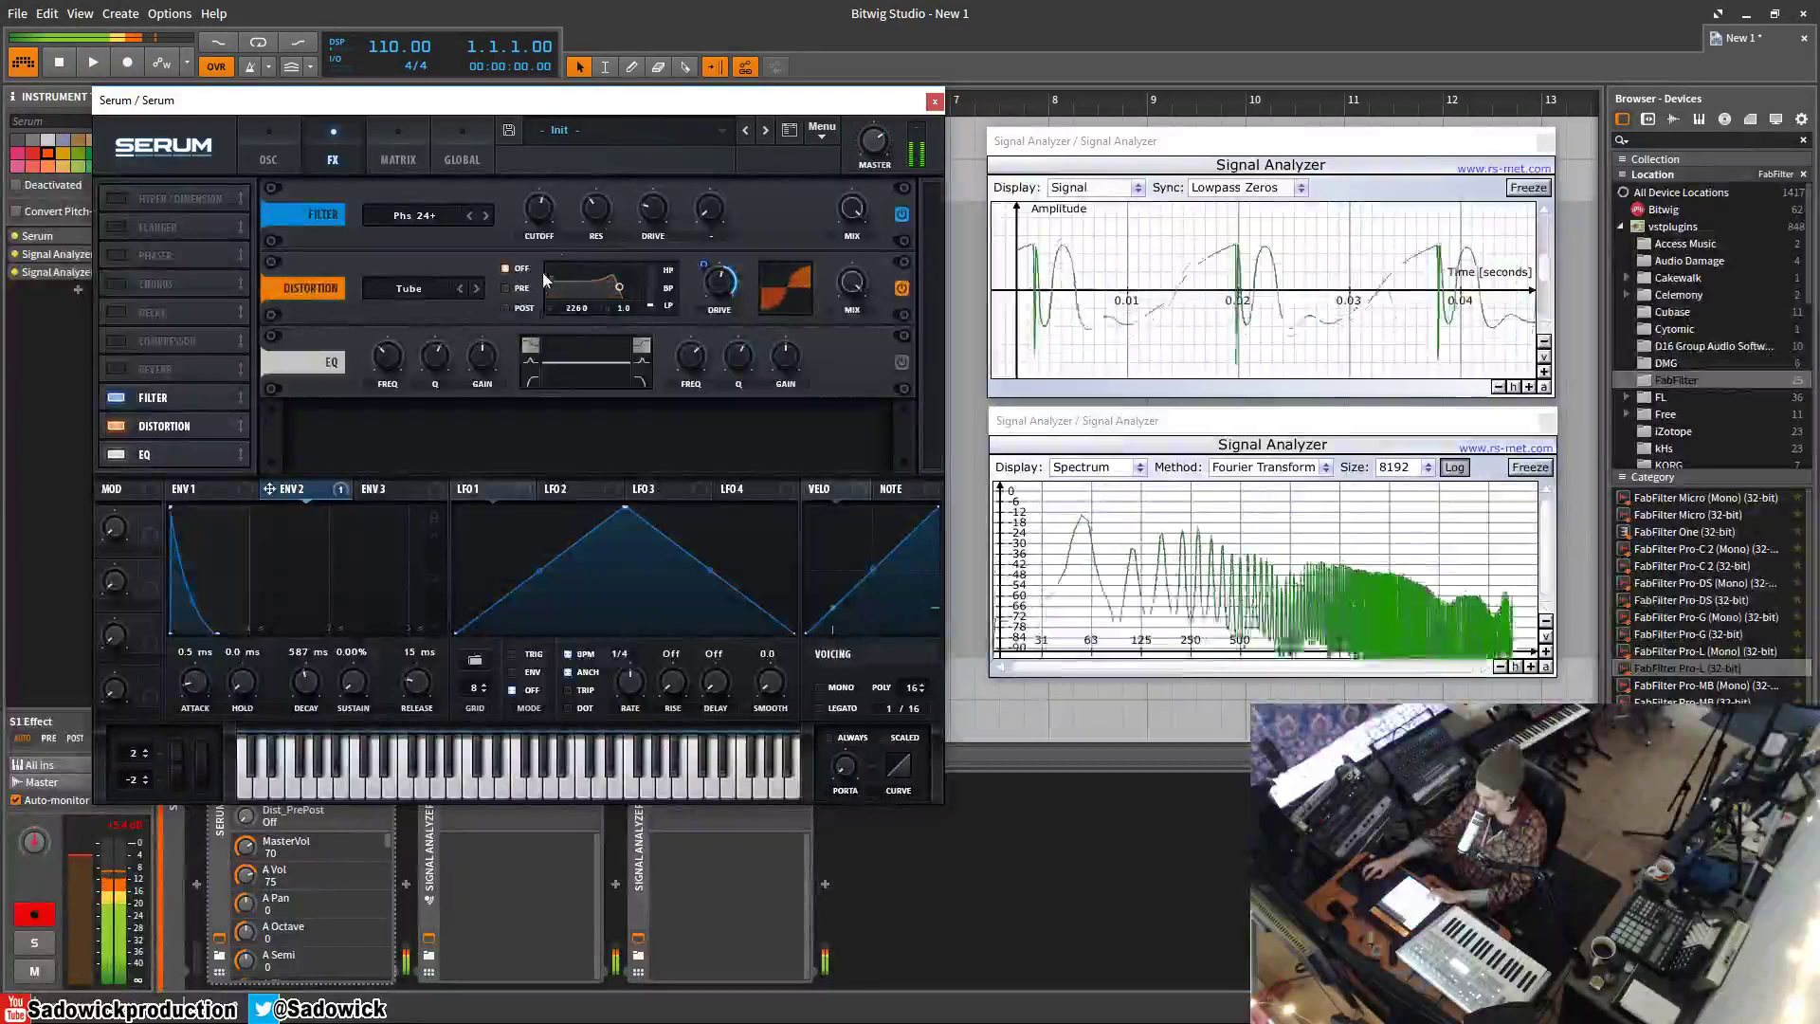
{"action": "left_click_drag", "start_coordinate": [547, 208], "coordinate": [607, 197]}
{"action": "left_click", "coordinate": [605, 205]}
Switch the distortion type to HardClip and adjust its envelope-modulated drive.
{"action": "left_click", "coordinate": [477, 288]}
{"action": "left_click", "coordinate": [477, 287]}
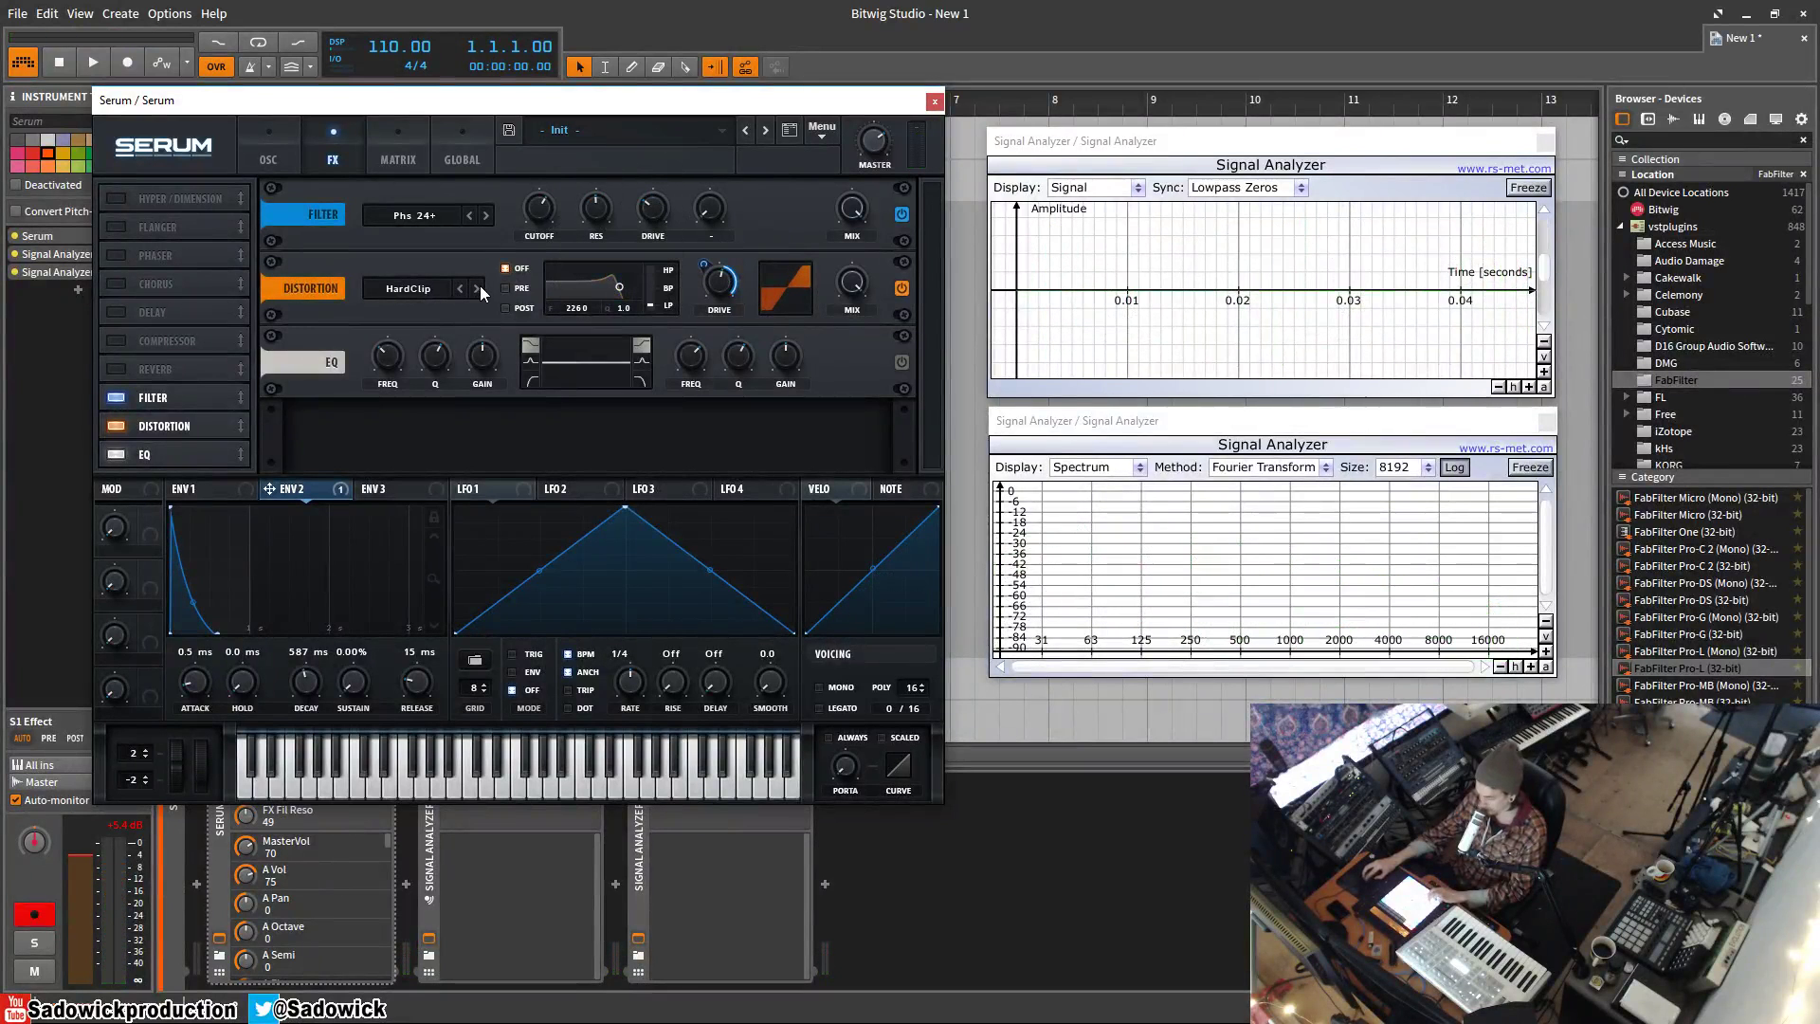
{"action": "mouse_move", "coordinate": [722, 284]}
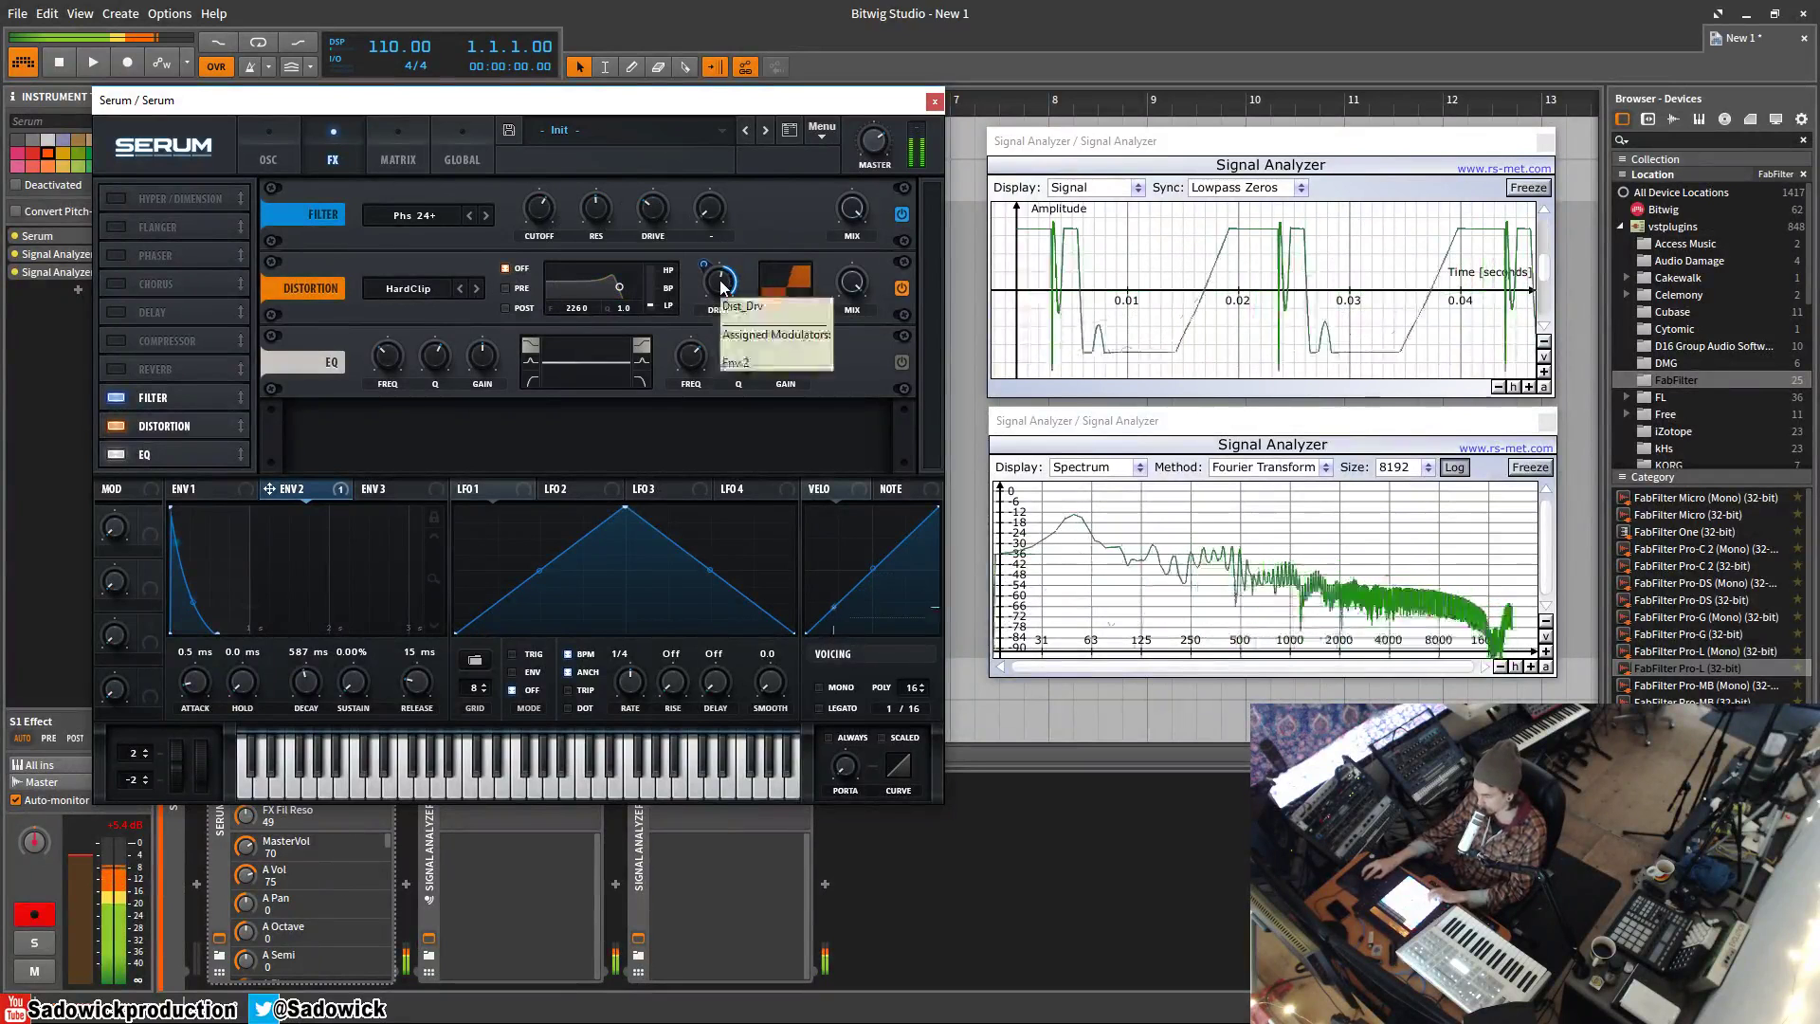
{"action": "left_click_drag", "start_coordinate": [721, 286], "coordinate": [716, 245]}
Sweep the Phs 24+ filter's cutoff down to about 151 Hz and back up to about 718 Hz.
{"action": "left_click_drag", "start_coordinate": [538, 208], "coordinate": [537, 264]}
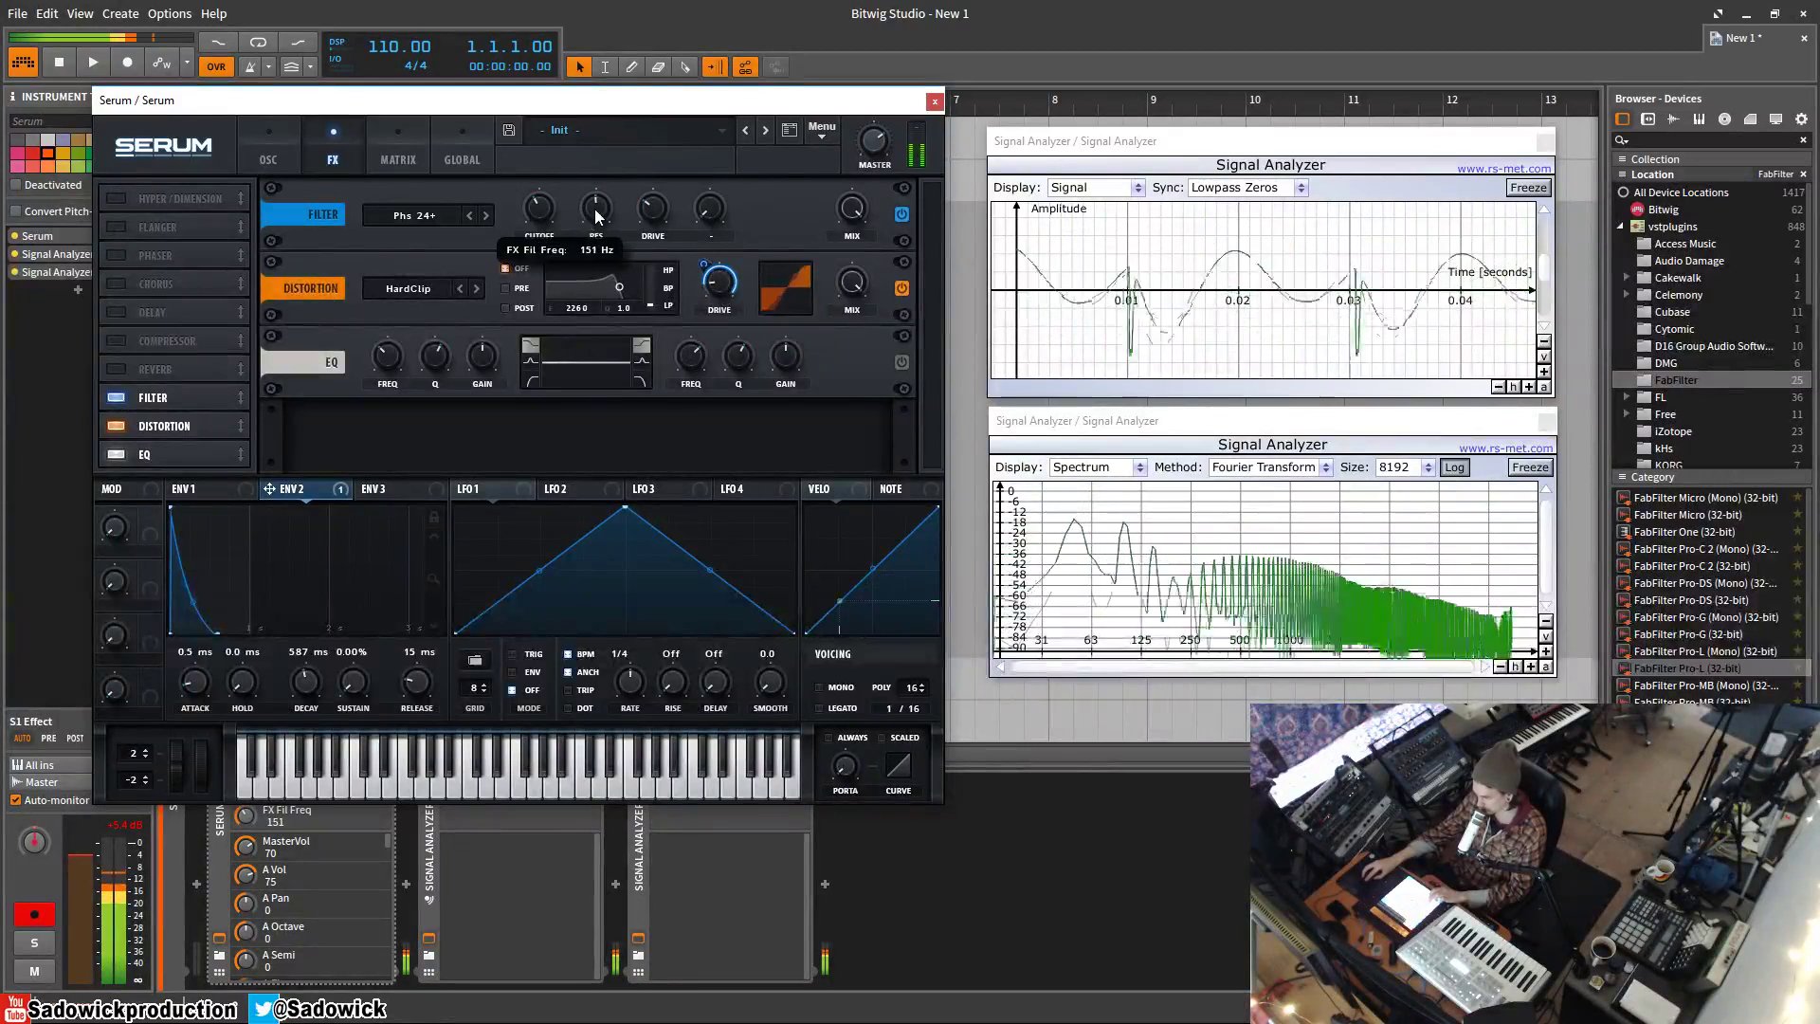
{"action": "left_click_drag", "start_coordinate": [596, 210], "coordinate": [548, 165]}
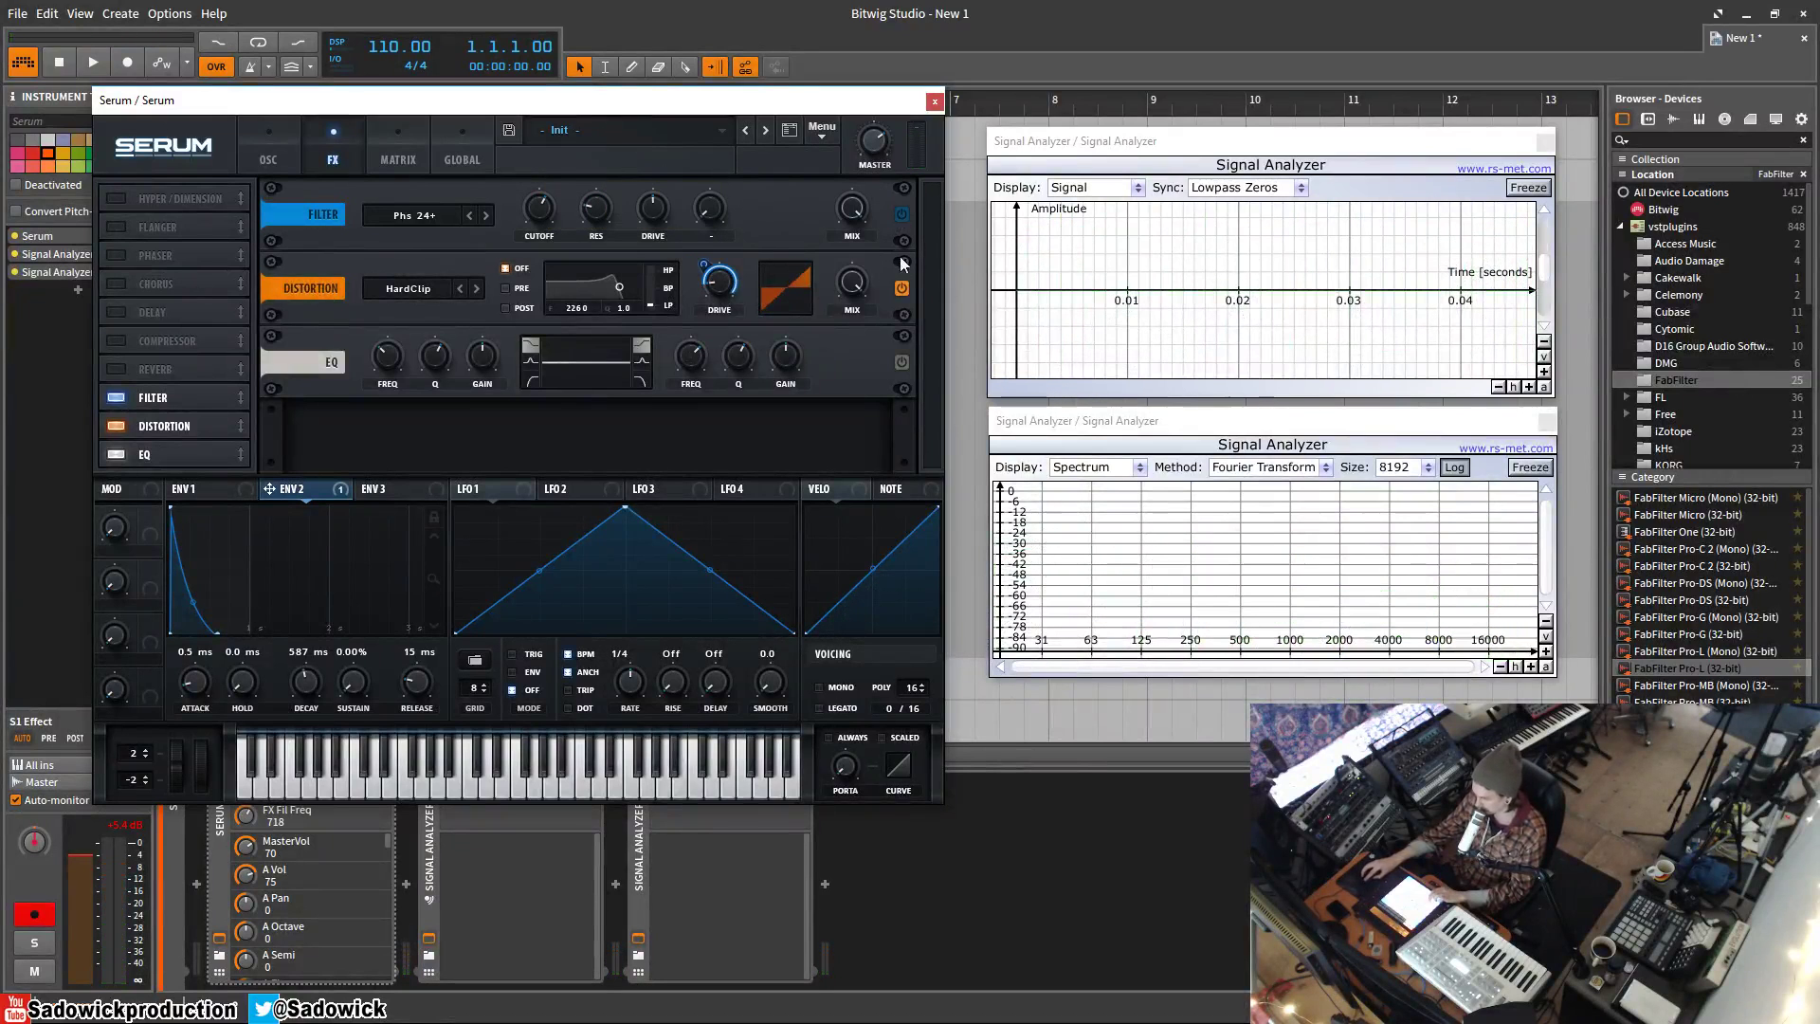
Disable the Distortion and Filter effects, leaving only EQ in the chain.
{"action": "left_click", "coordinate": [116, 427]}
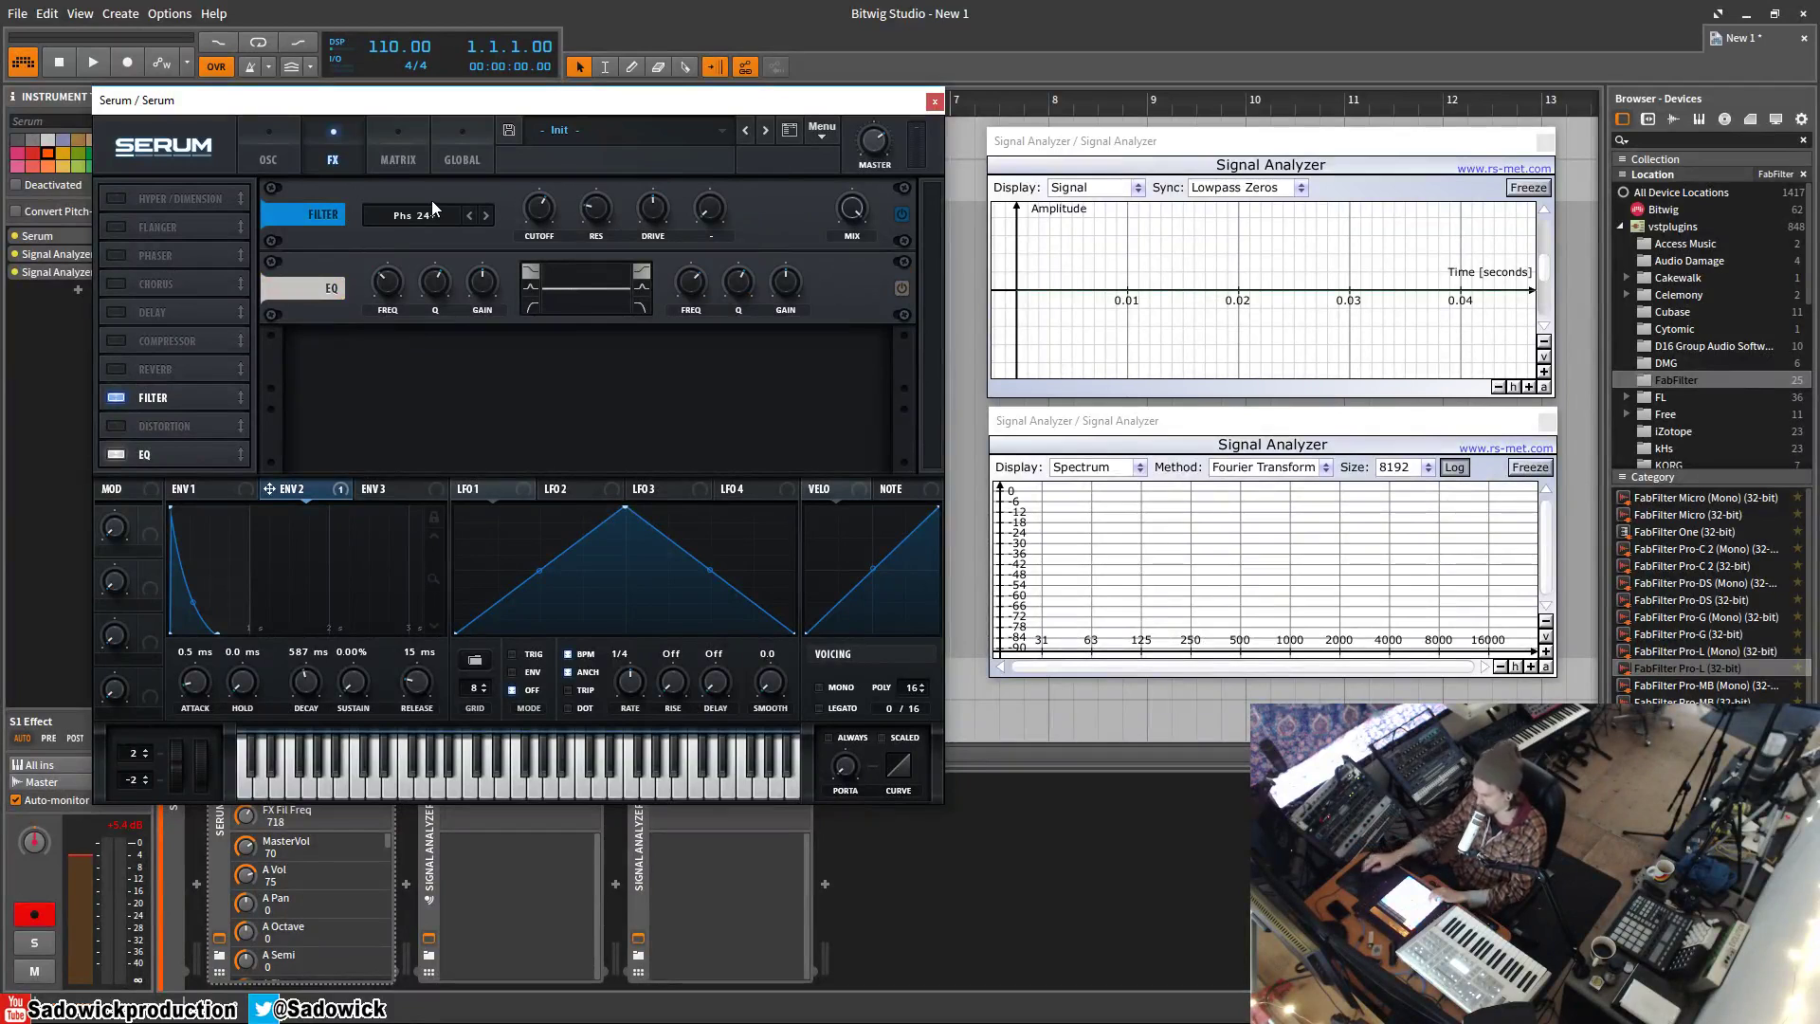
{"action": "left_click", "coordinate": [116, 398]}
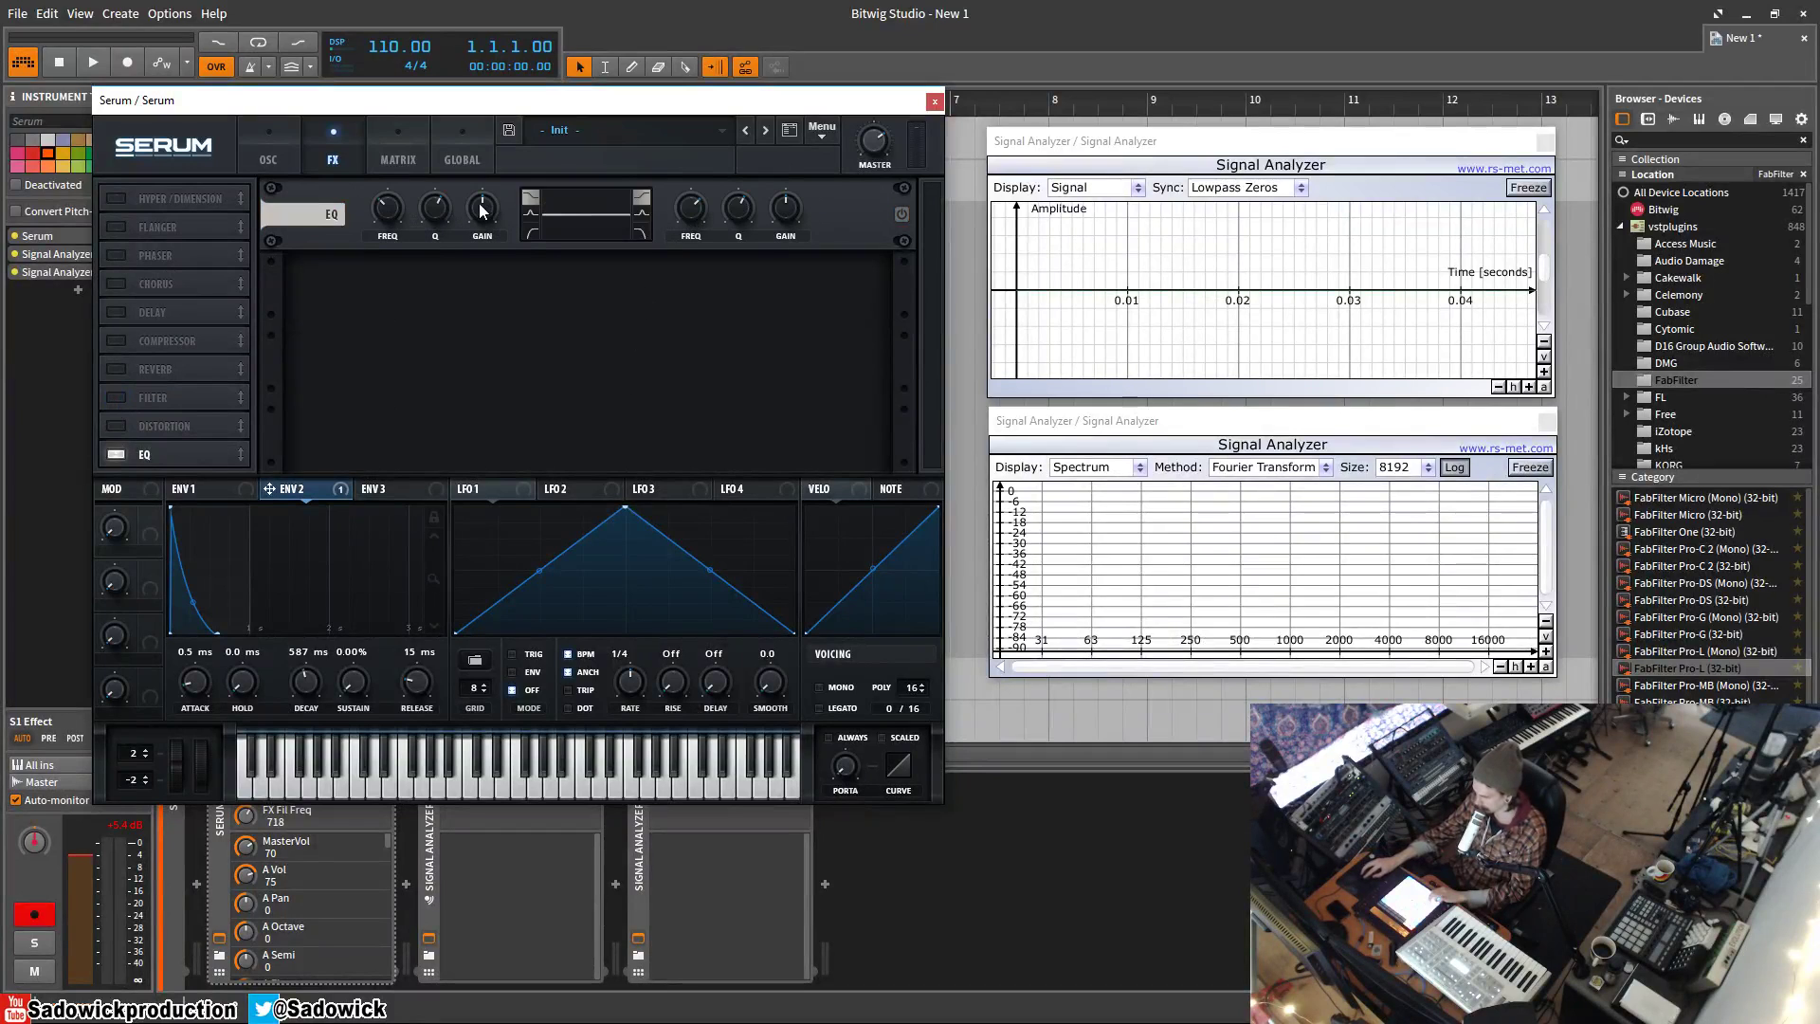
Try different EQ low-band shapes and gain, with the high band as LPF at a gain of about -7.8.
{"action": "left_click", "coordinate": [531, 215]}
{"action": "left_click_drag", "start_coordinate": [487, 215], "coordinate": [374, 359]}
{"action": "left_click", "coordinate": [642, 232]}
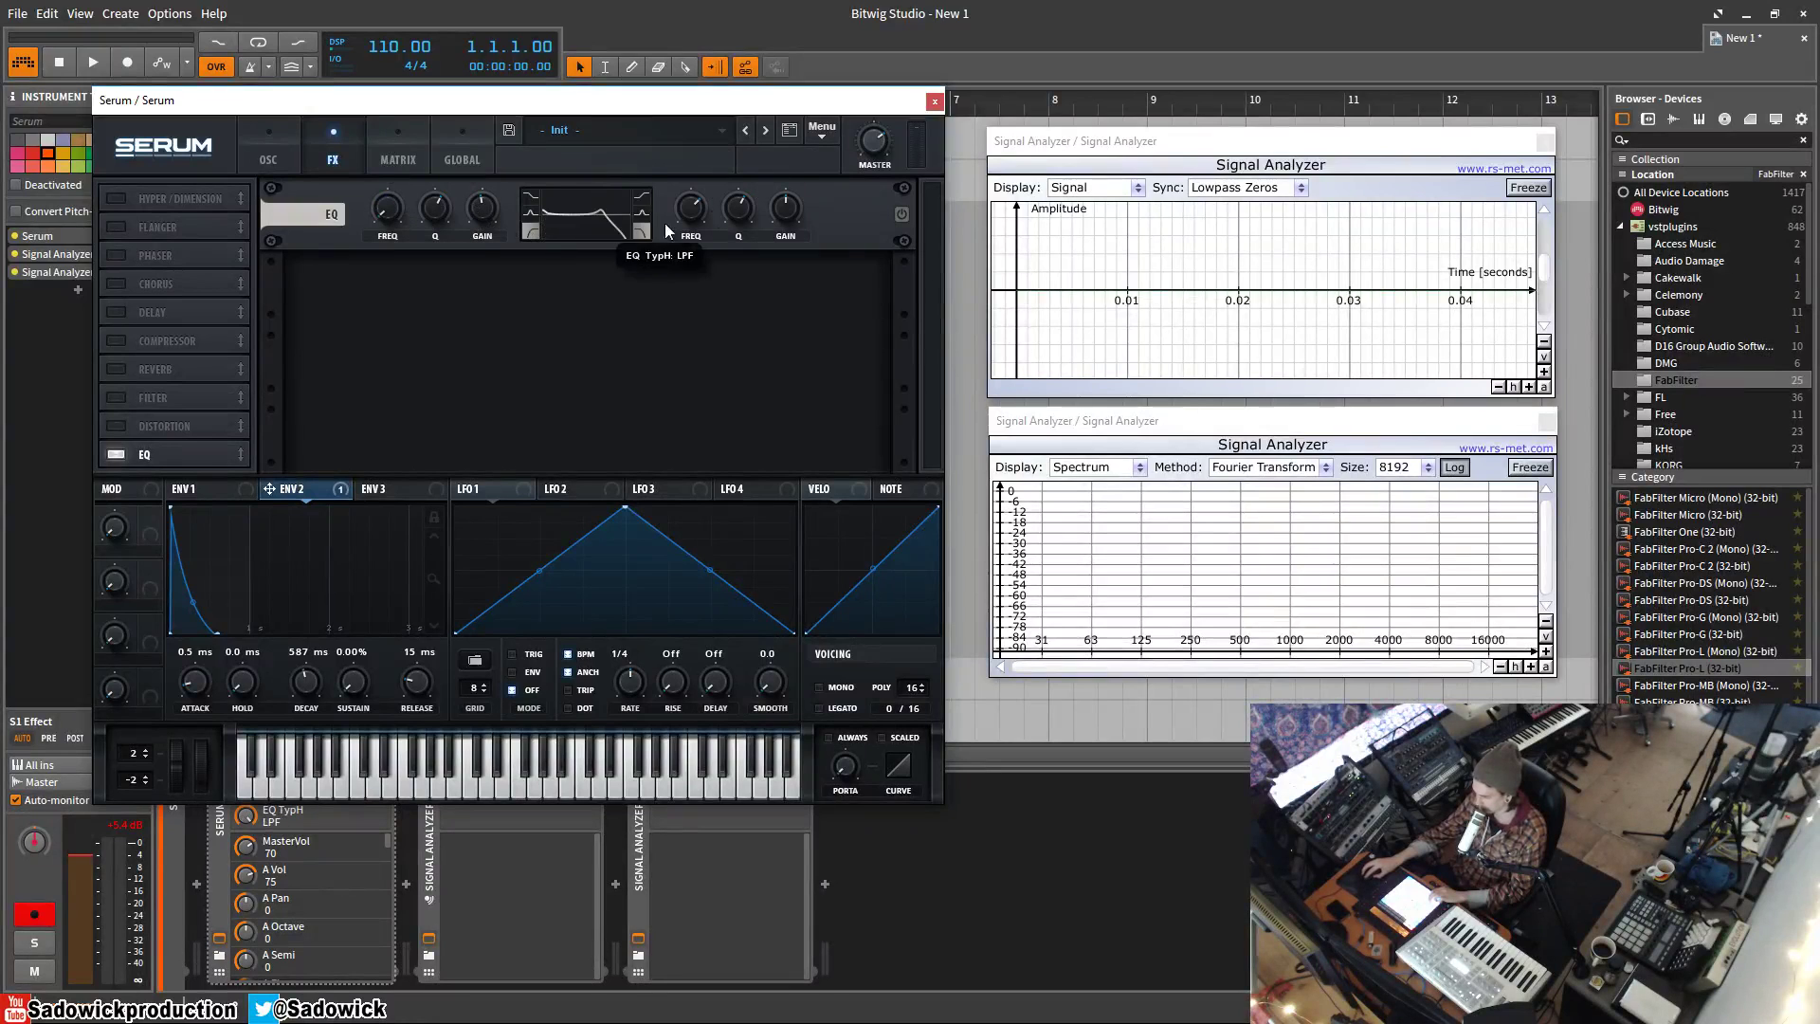
{"action": "mouse_move", "coordinate": [786, 209]}
{"action": "left_mouse_down"}
{"action": "mouse_move", "coordinate": [785, 169]}
{"action": "mouse_move", "coordinate": [784, 235]}
{"action": "left_mouse_up"}
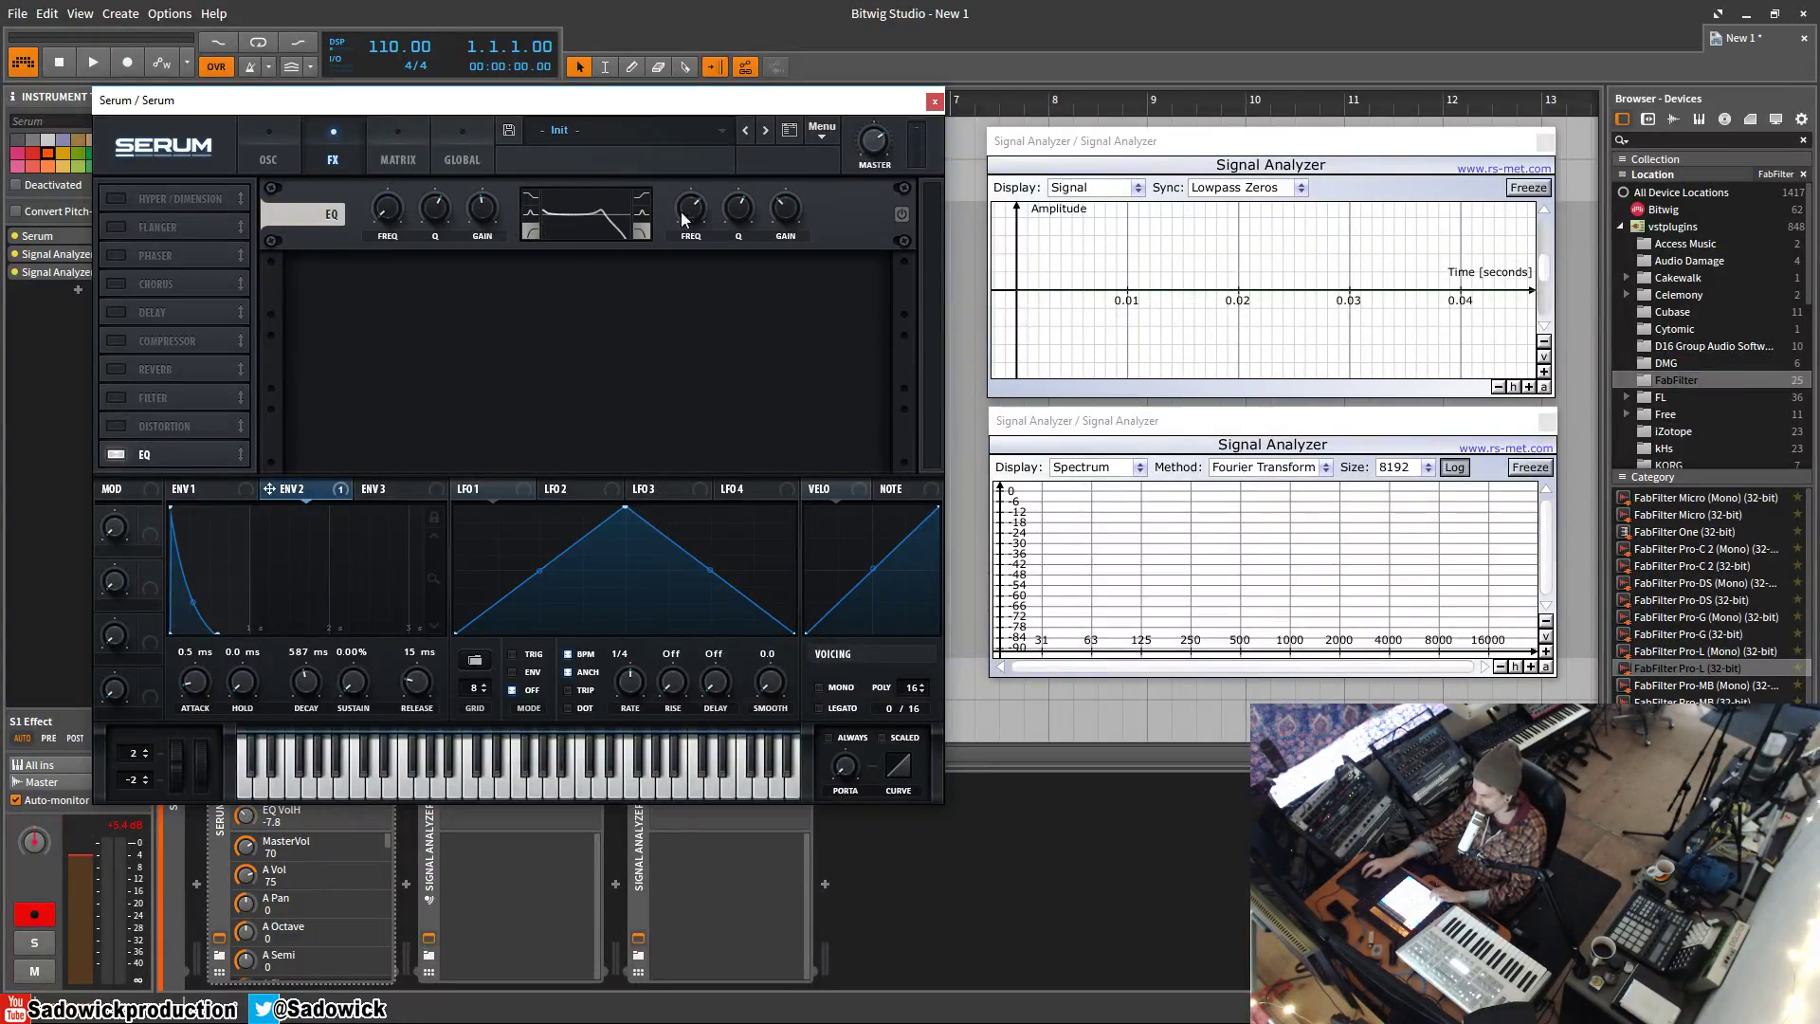
Set the EQ's low band to a peak shape and adjust its gain and frequency.
{"action": "left_click_drag", "start_coordinate": [390, 216], "coordinate": [487, 323]}
{"action": "left_click", "coordinate": [528, 217]}
{"action": "left_click_drag", "start_coordinate": [486, 214], "coordinate": [512, 38]}
{"action": "left_click_drag", "start_coordinate": [383, 208], "coordinate": [474, 275]}
Set the EQ's high band to a shelf at about 1347 Hz.
{"action": "left_click_drag", "start_coordinate": [692, 210], "coordinate": [683, 275]}
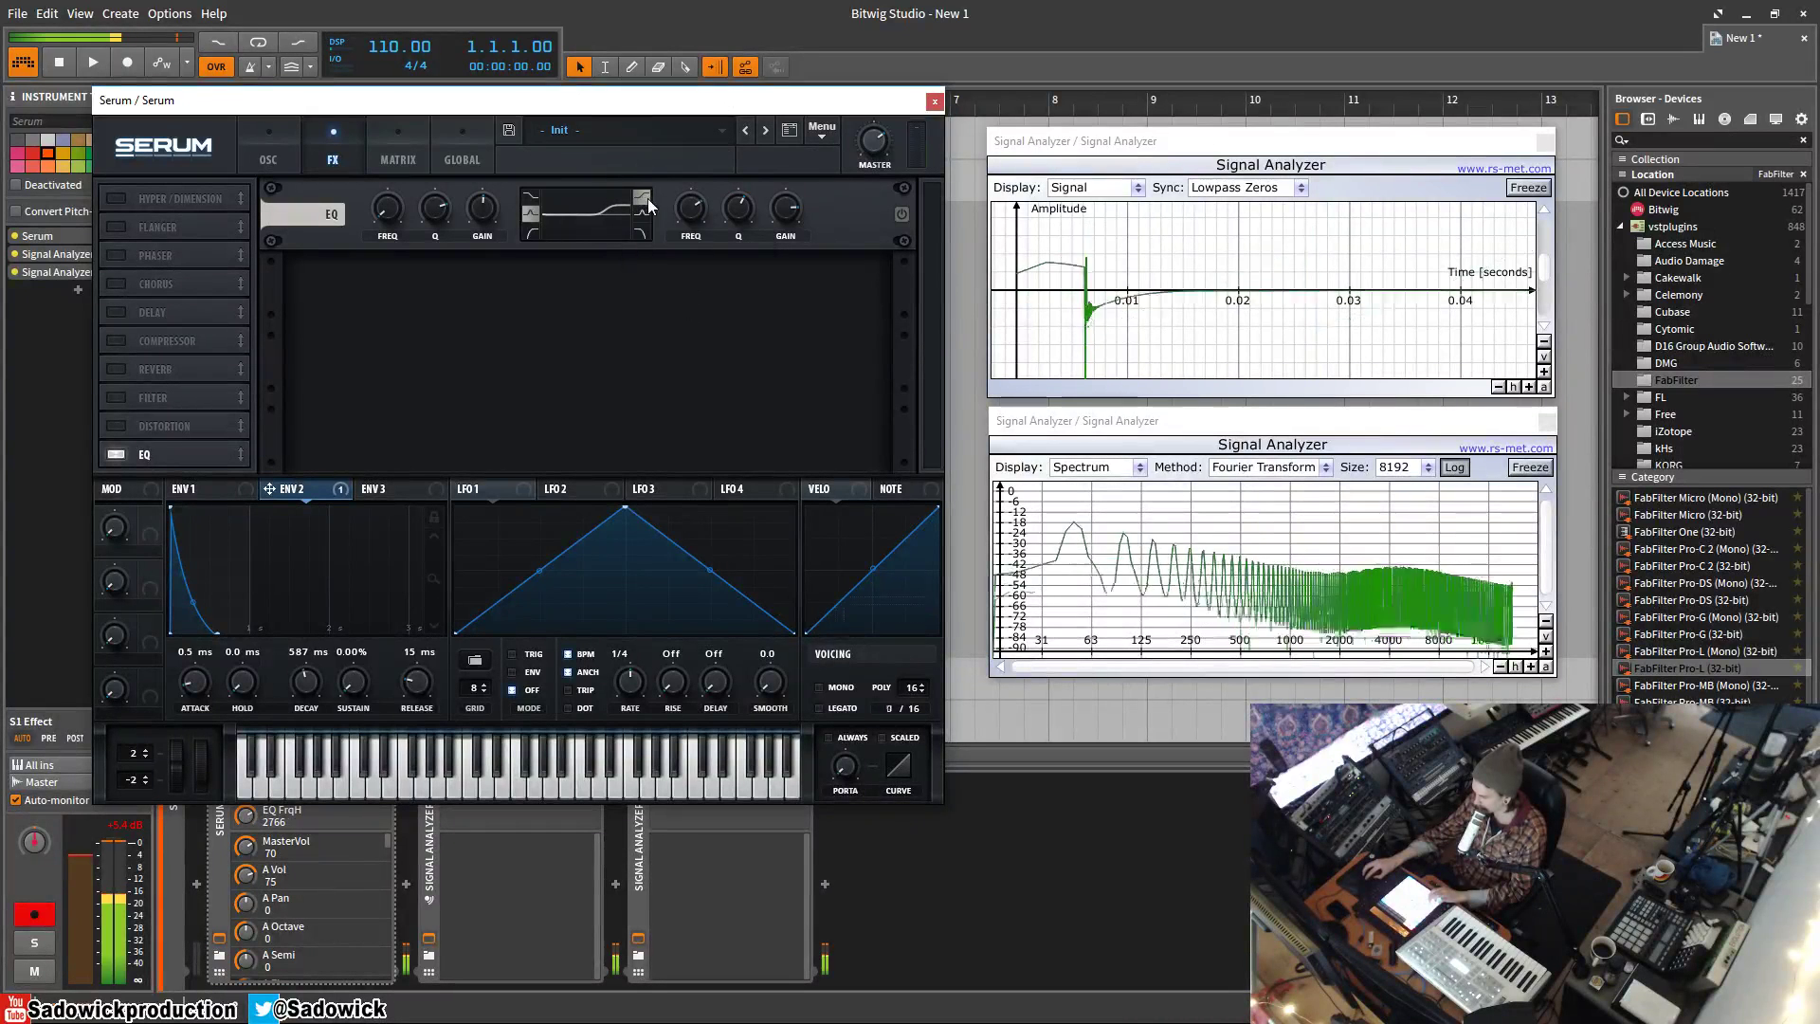
{"action": "left_click_drag", "start_coordinate": [693, 214], "coordinate": [692, 237]}
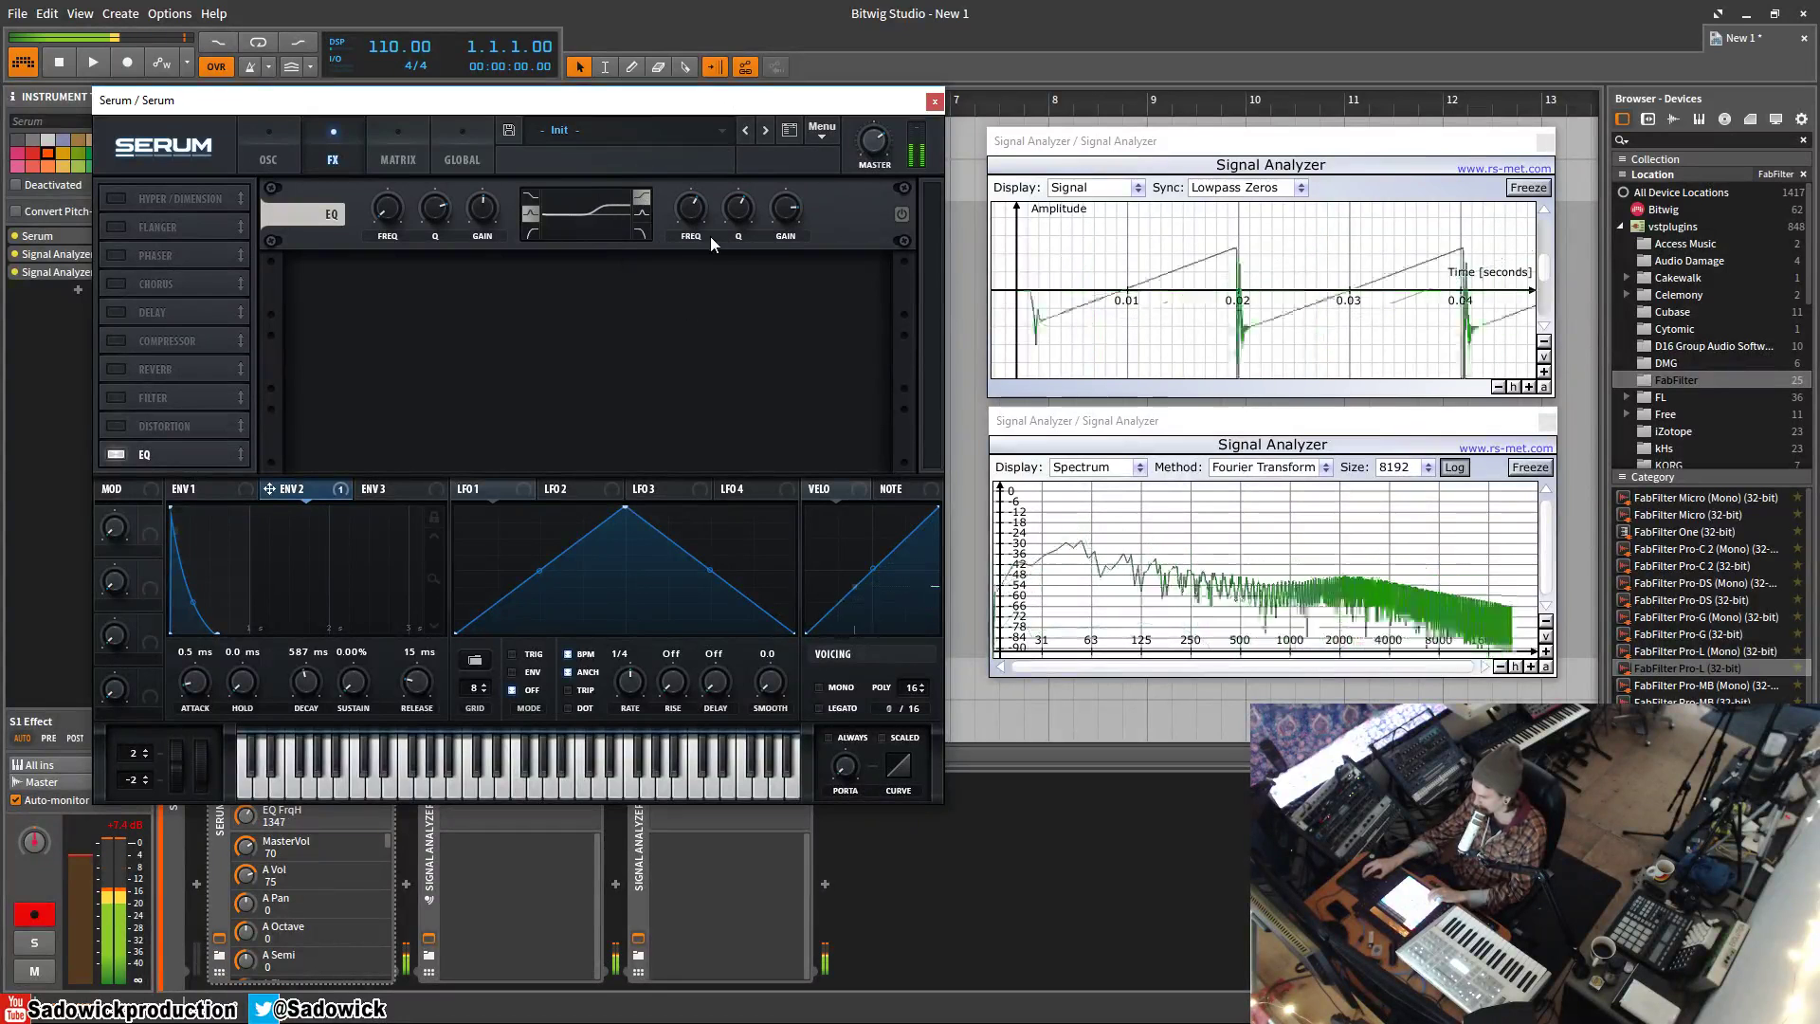
Set oscillator A's unison to 7 voices.
{"action": "left_click", "coordinate": [265, 152]}
{"action": "left_click_drag", "start_coordinate": [270, 381], "coordinate": [288, 312]}
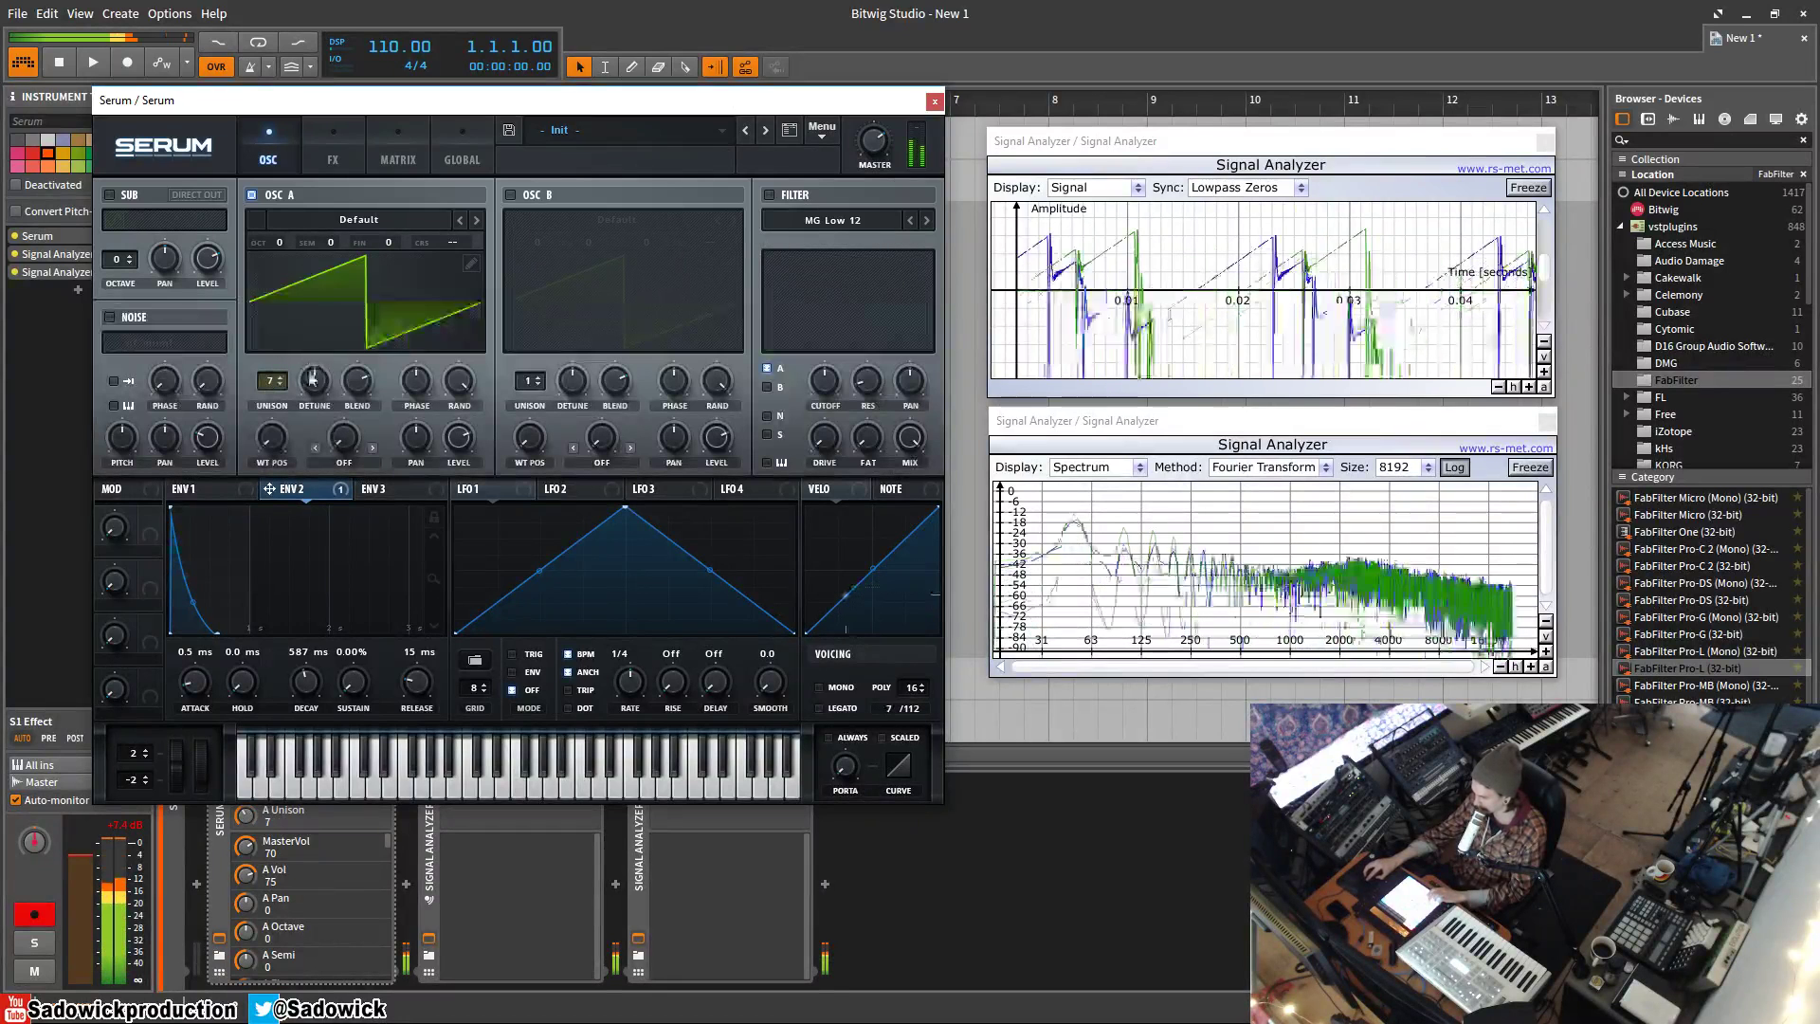
Set oscillator A's unison detune to 0.08.
{"action": "left_click_drag", "start_coordinate": [318, 389], "coordinate": [310, 411]}
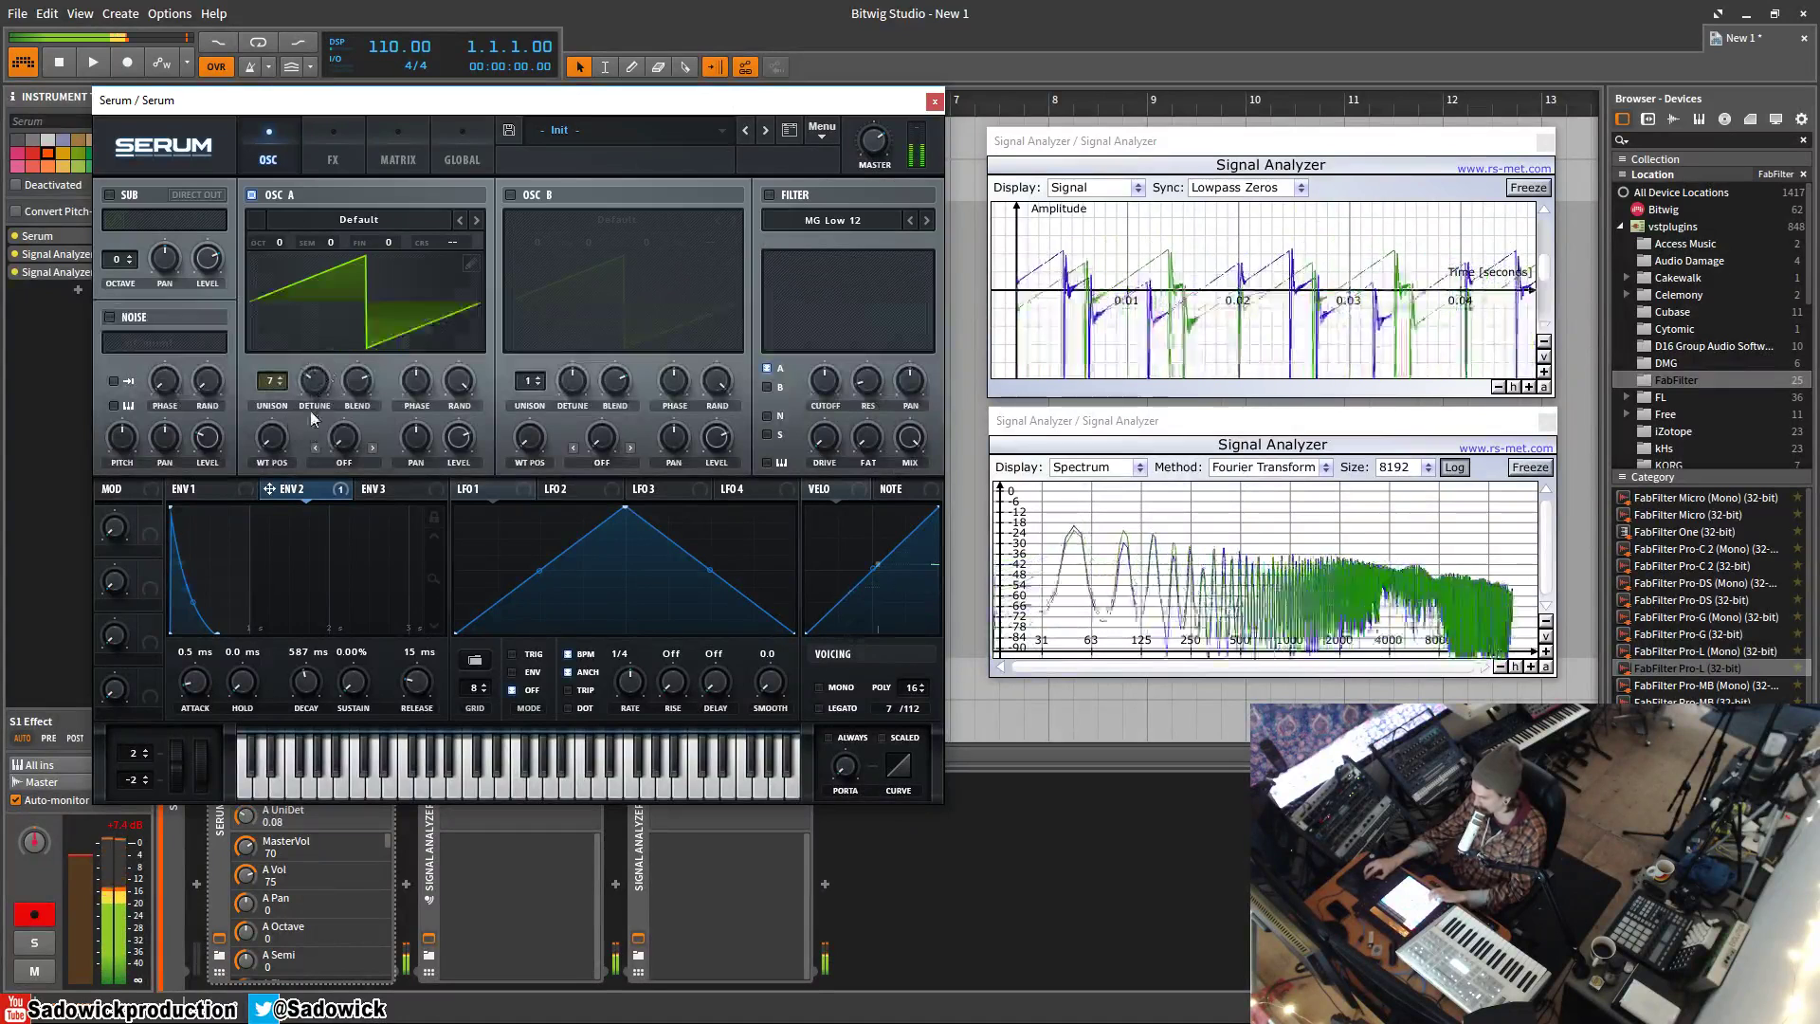
Enable the Reverb effect ahead of the EQ and set its mix to 41%.
{"action": "left_click", "coordinate": [333, 152]}
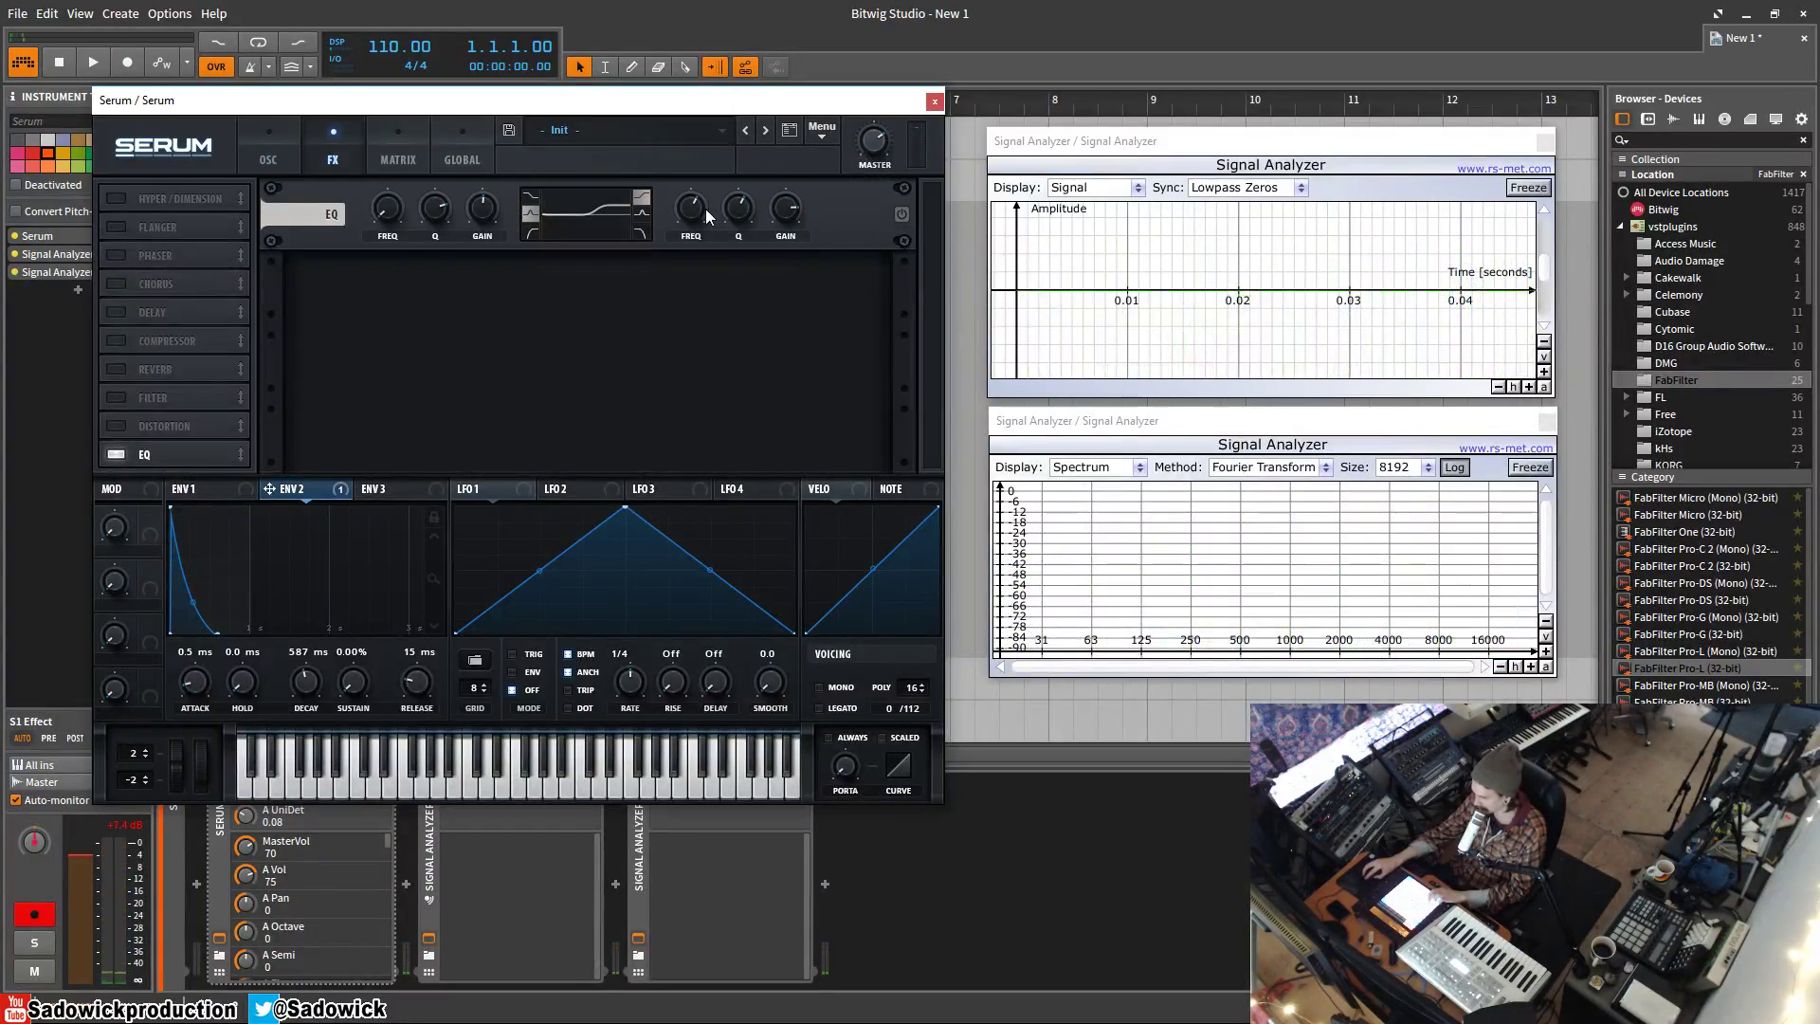
{"action": "left_click", "coordinate": [115, 369]}
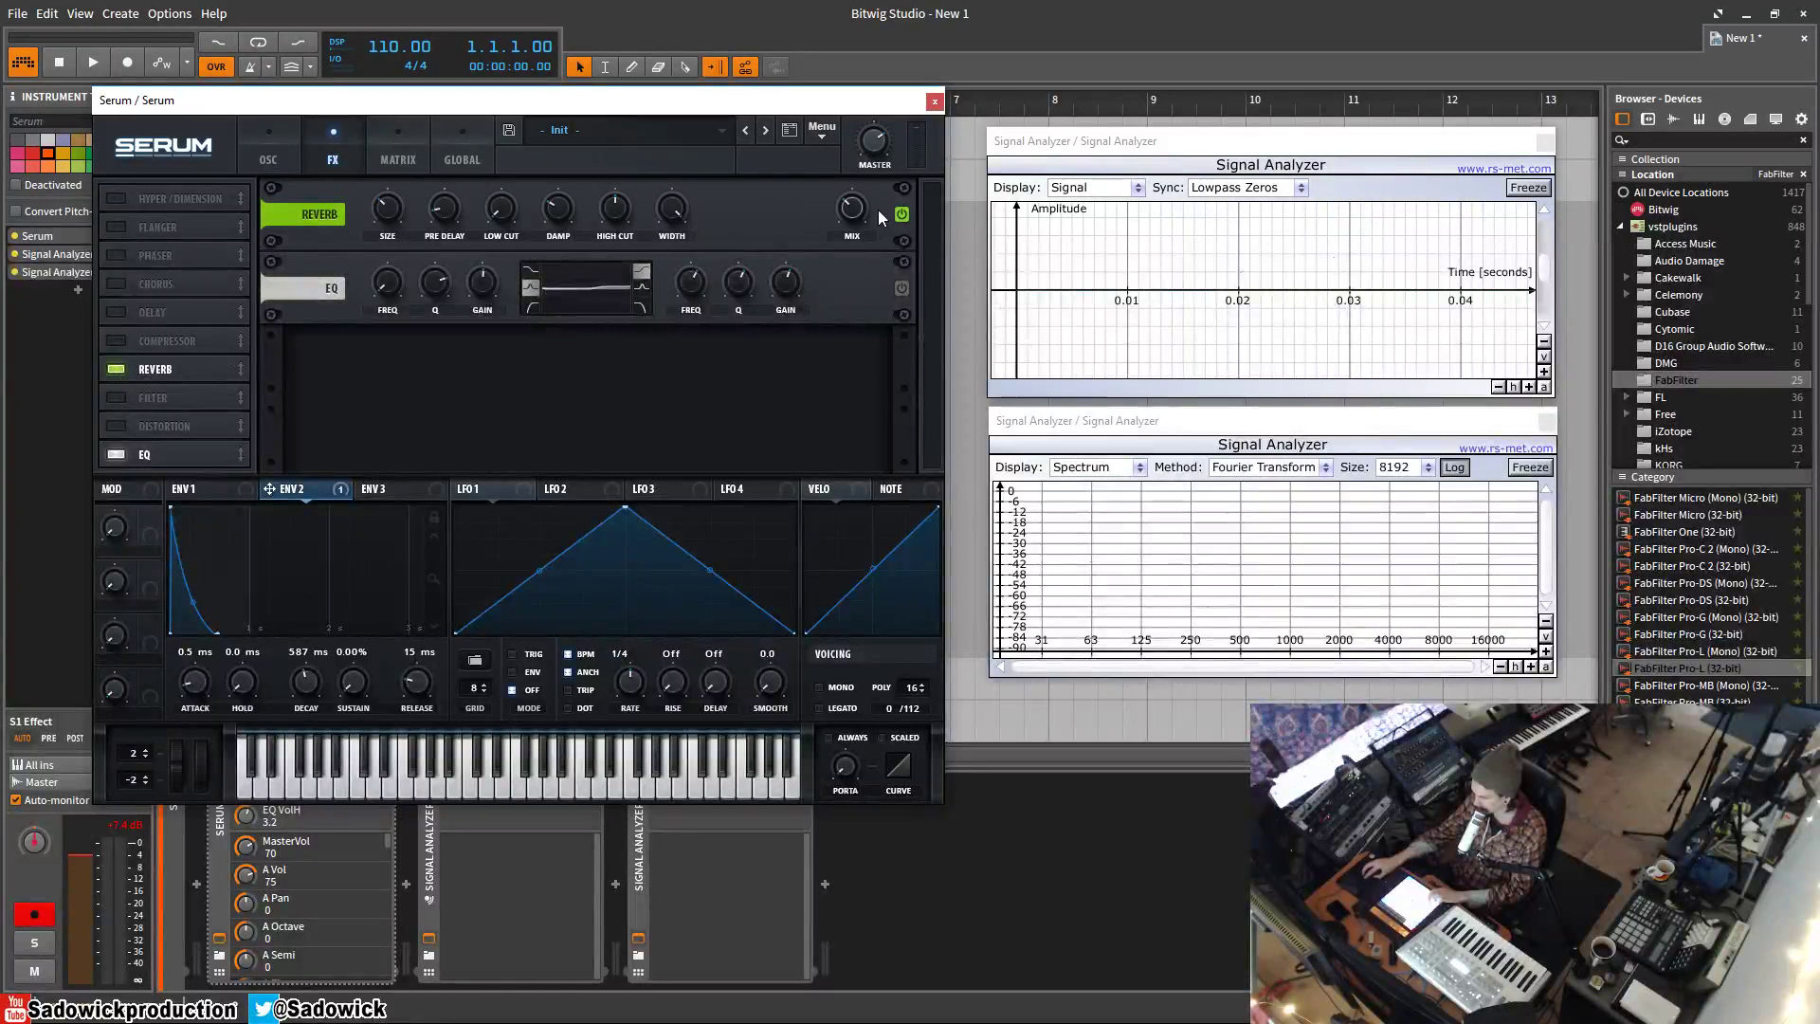
{"action": "left_click_drag", "start_coordinate": [850, 201], "coordinate": [850, 188]}
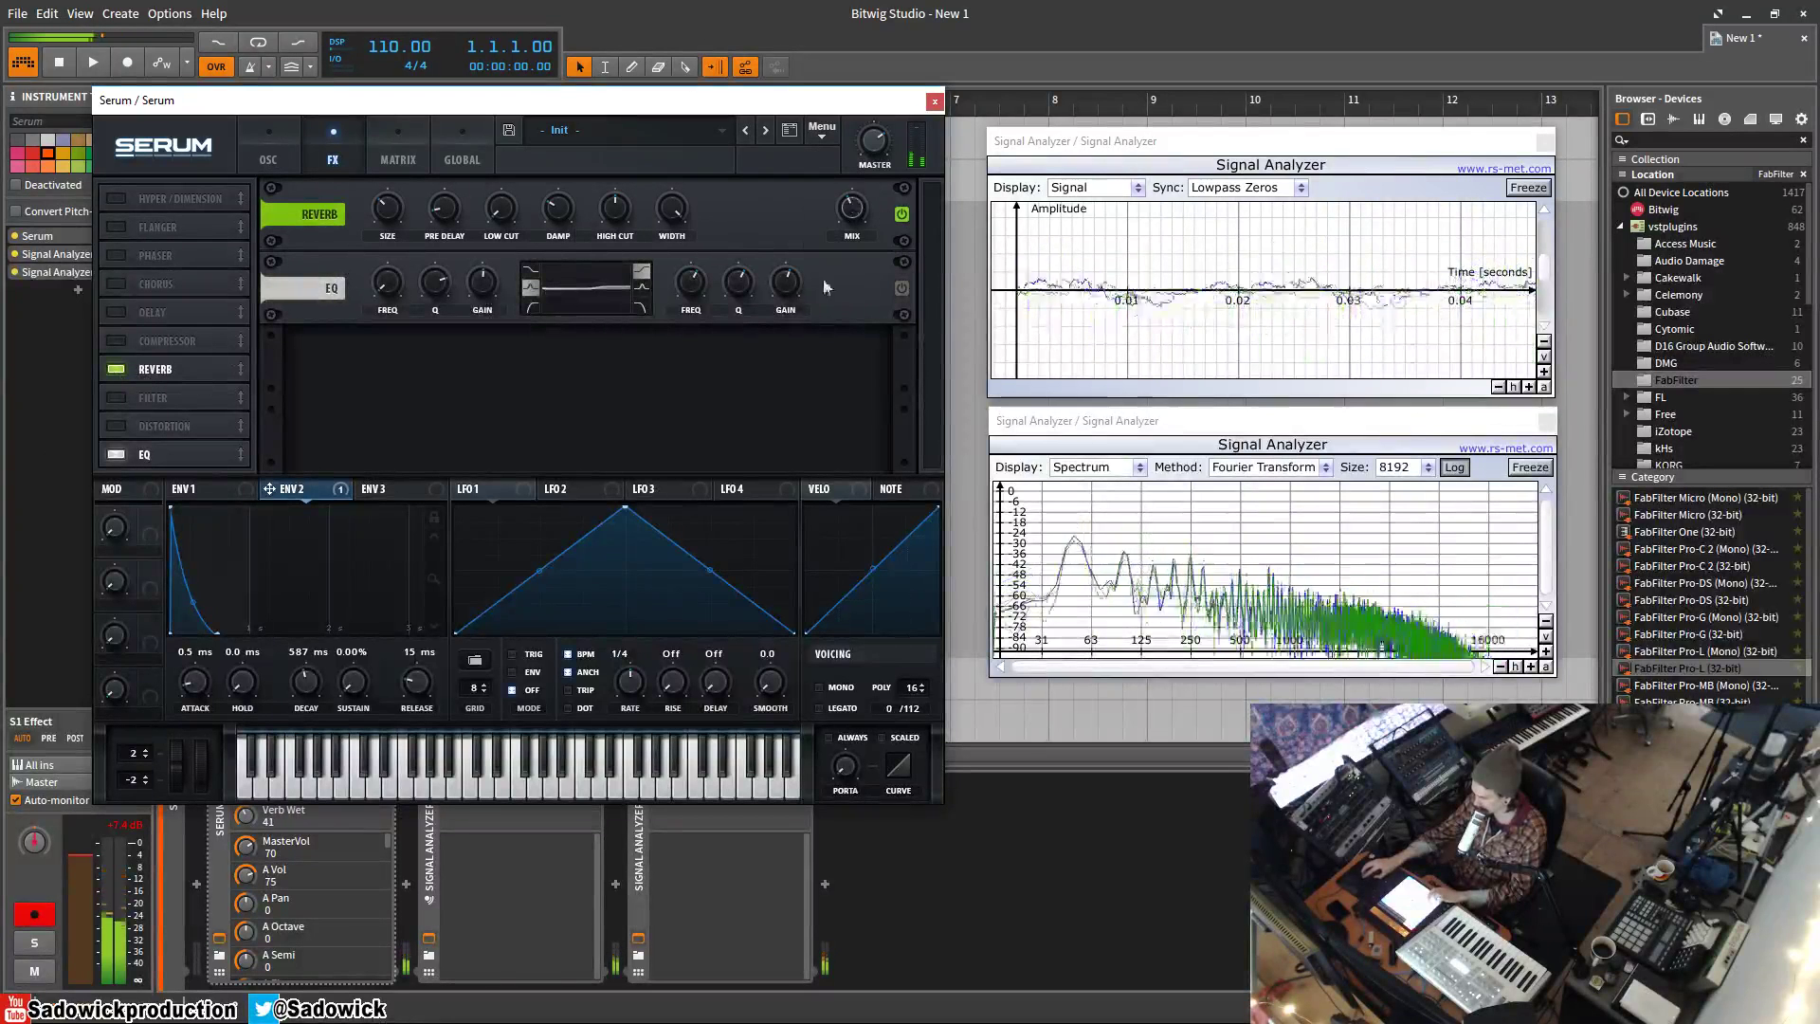
Modulate the EQ's high-band gain with Env 2 and set its base gain to -0.8 dB.
{"action": "left_click", "coordinate": [786, 273]}
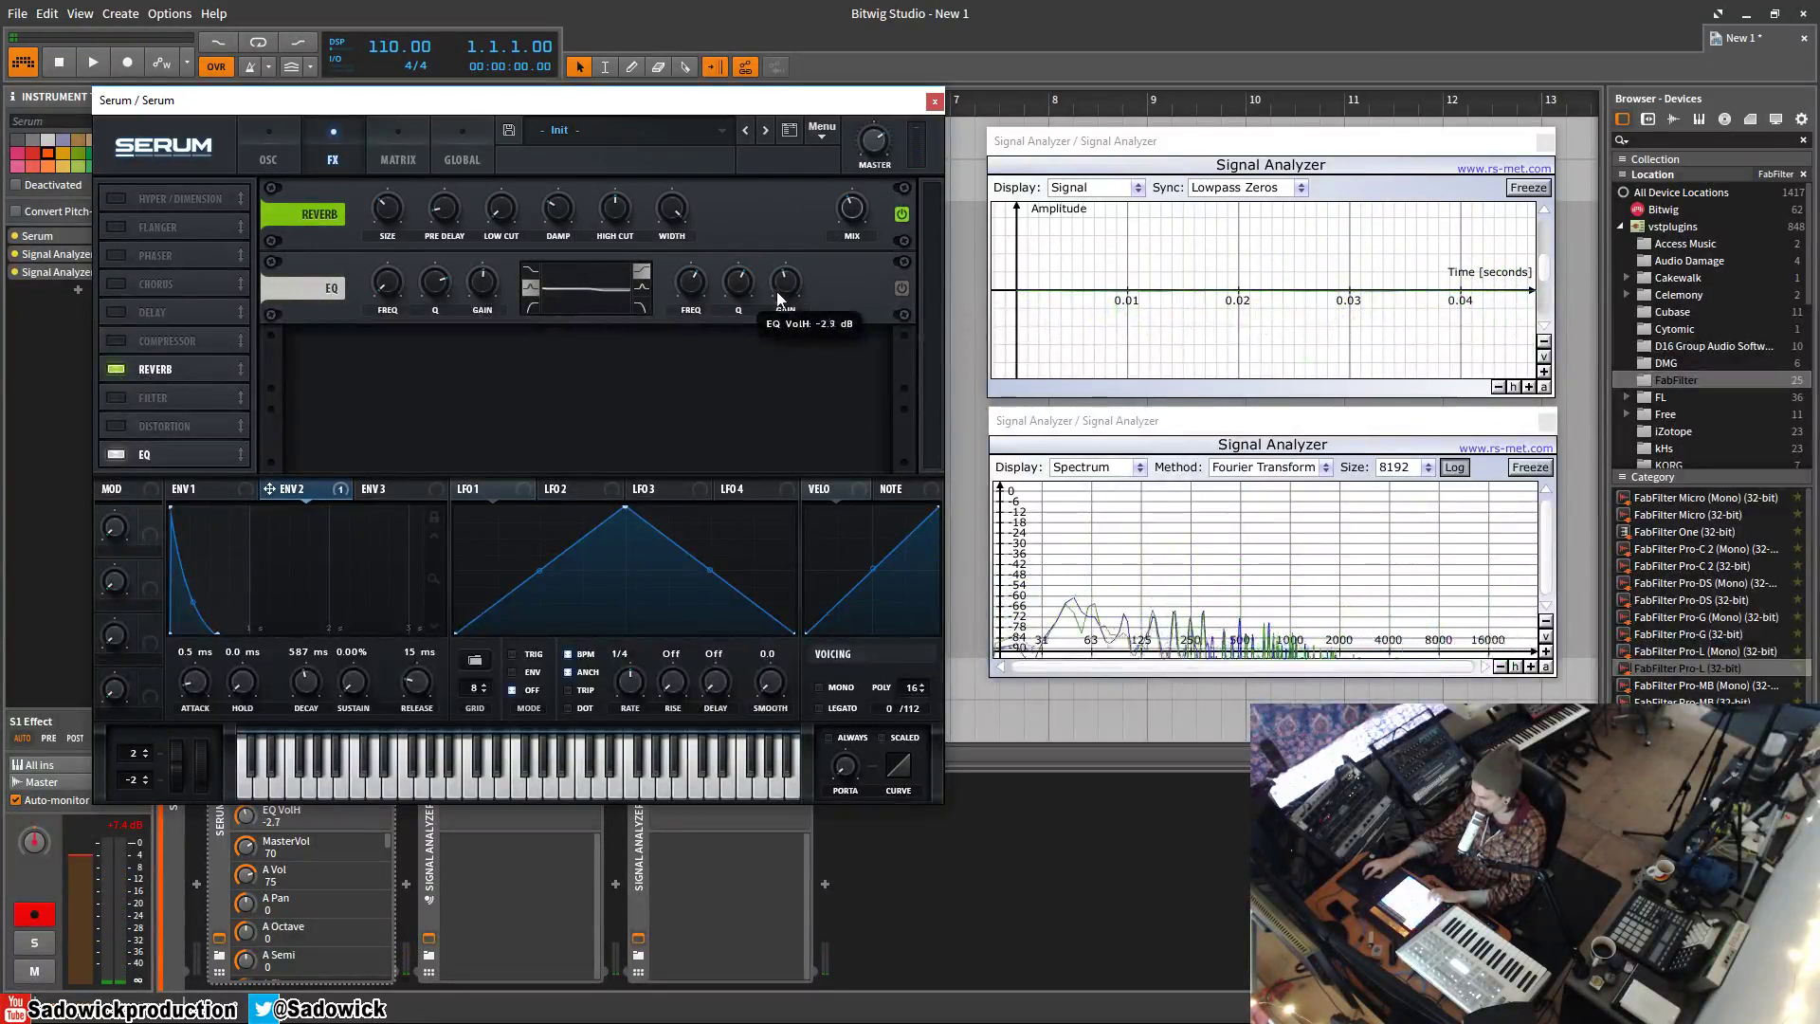
{"action": "left_click_drag", "start_coordinate": [768, 282], "coordinate": [787, 335]}
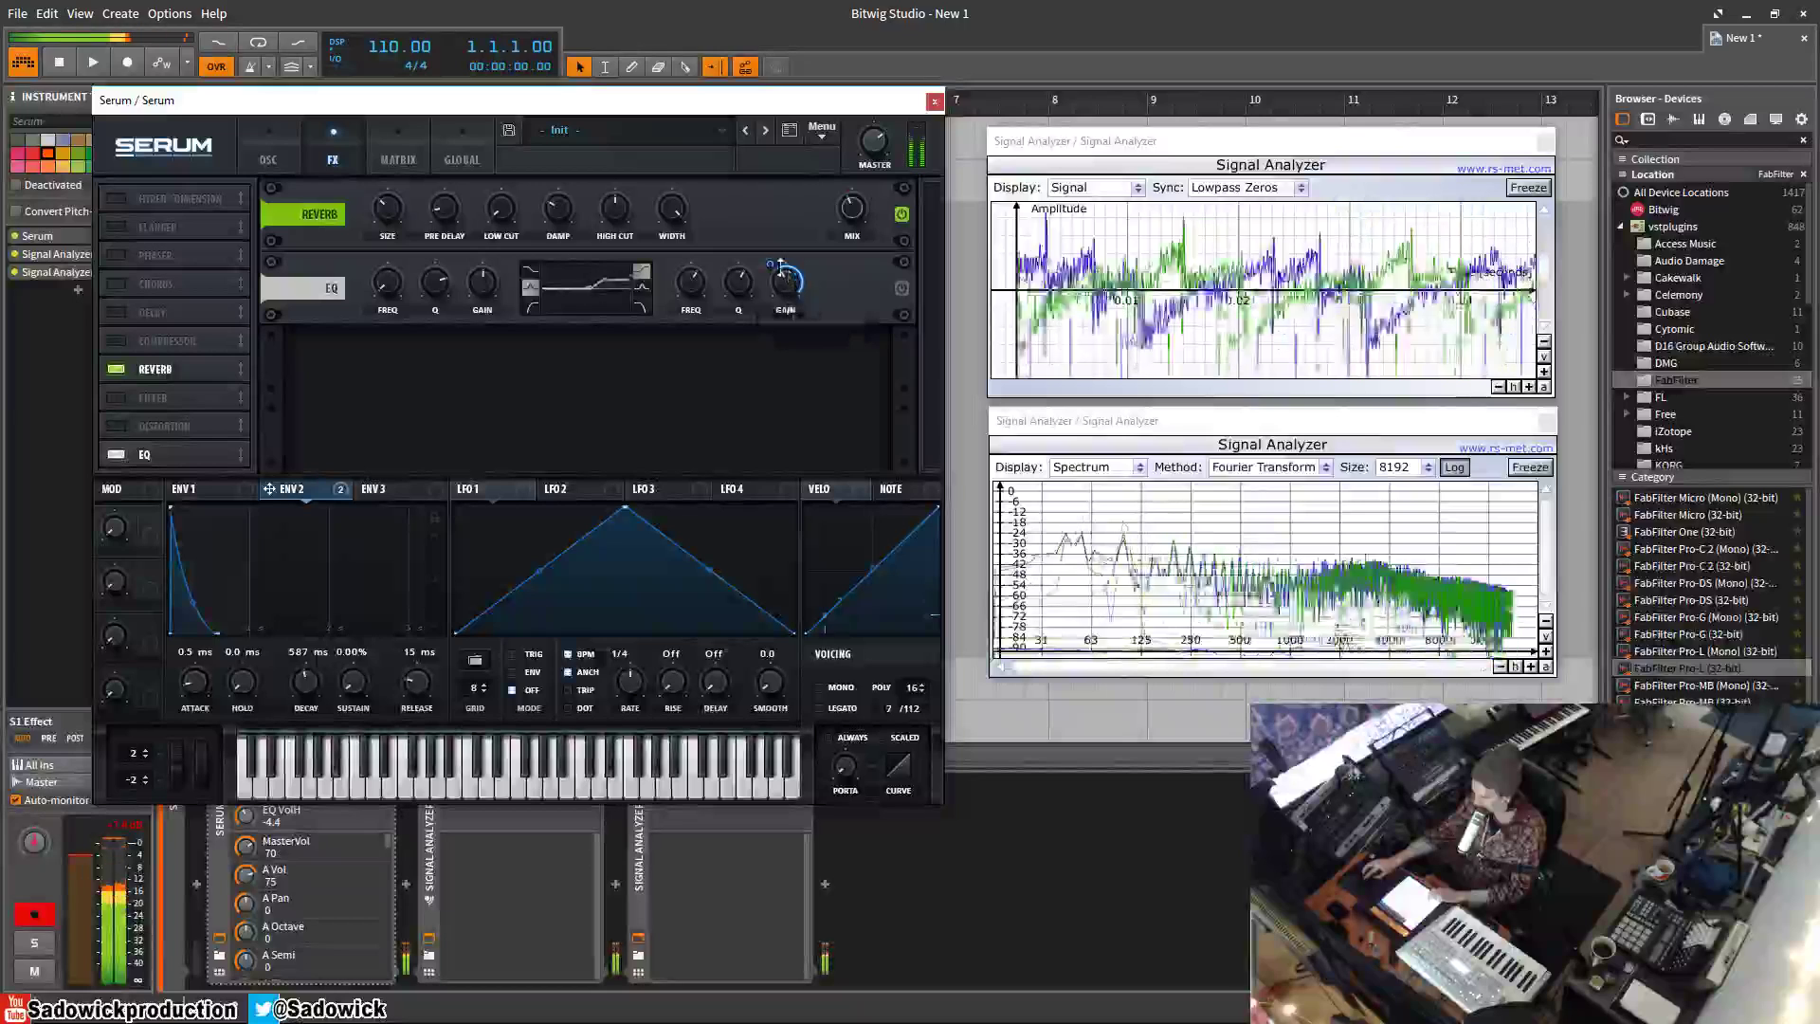
{"action": "mouse_move", "coordinate": [777, 266]}
{"action": "left_mouse_down"}
{"action": "mouse_move", "coordinate": [777, 290]}
{"action": "mouse_move", "coordinate": [797, 277]}
{"action": "mouse_move", "coordinate": [773, 275]}
{"action": "left_mouse_up"}
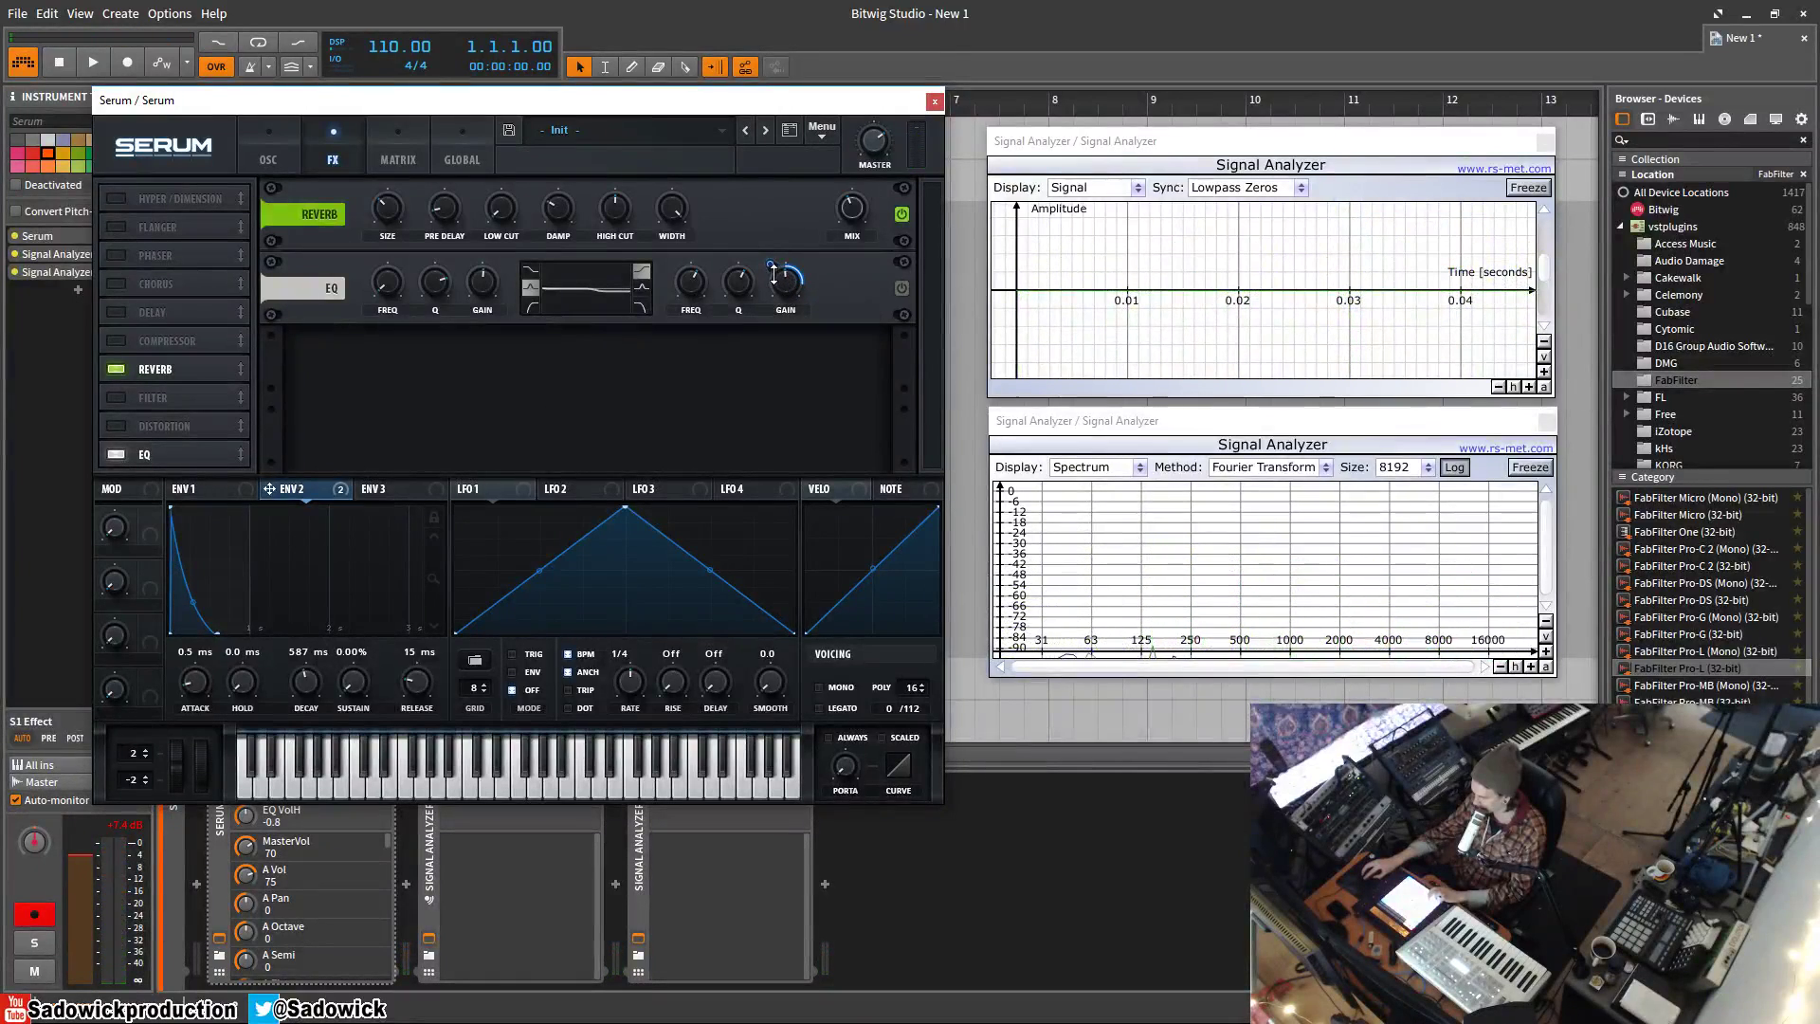
Toggle the EQ effect's power and lower the reverb mix to 28%.
{"action": "left_click", "coordinate": [901, 287]}
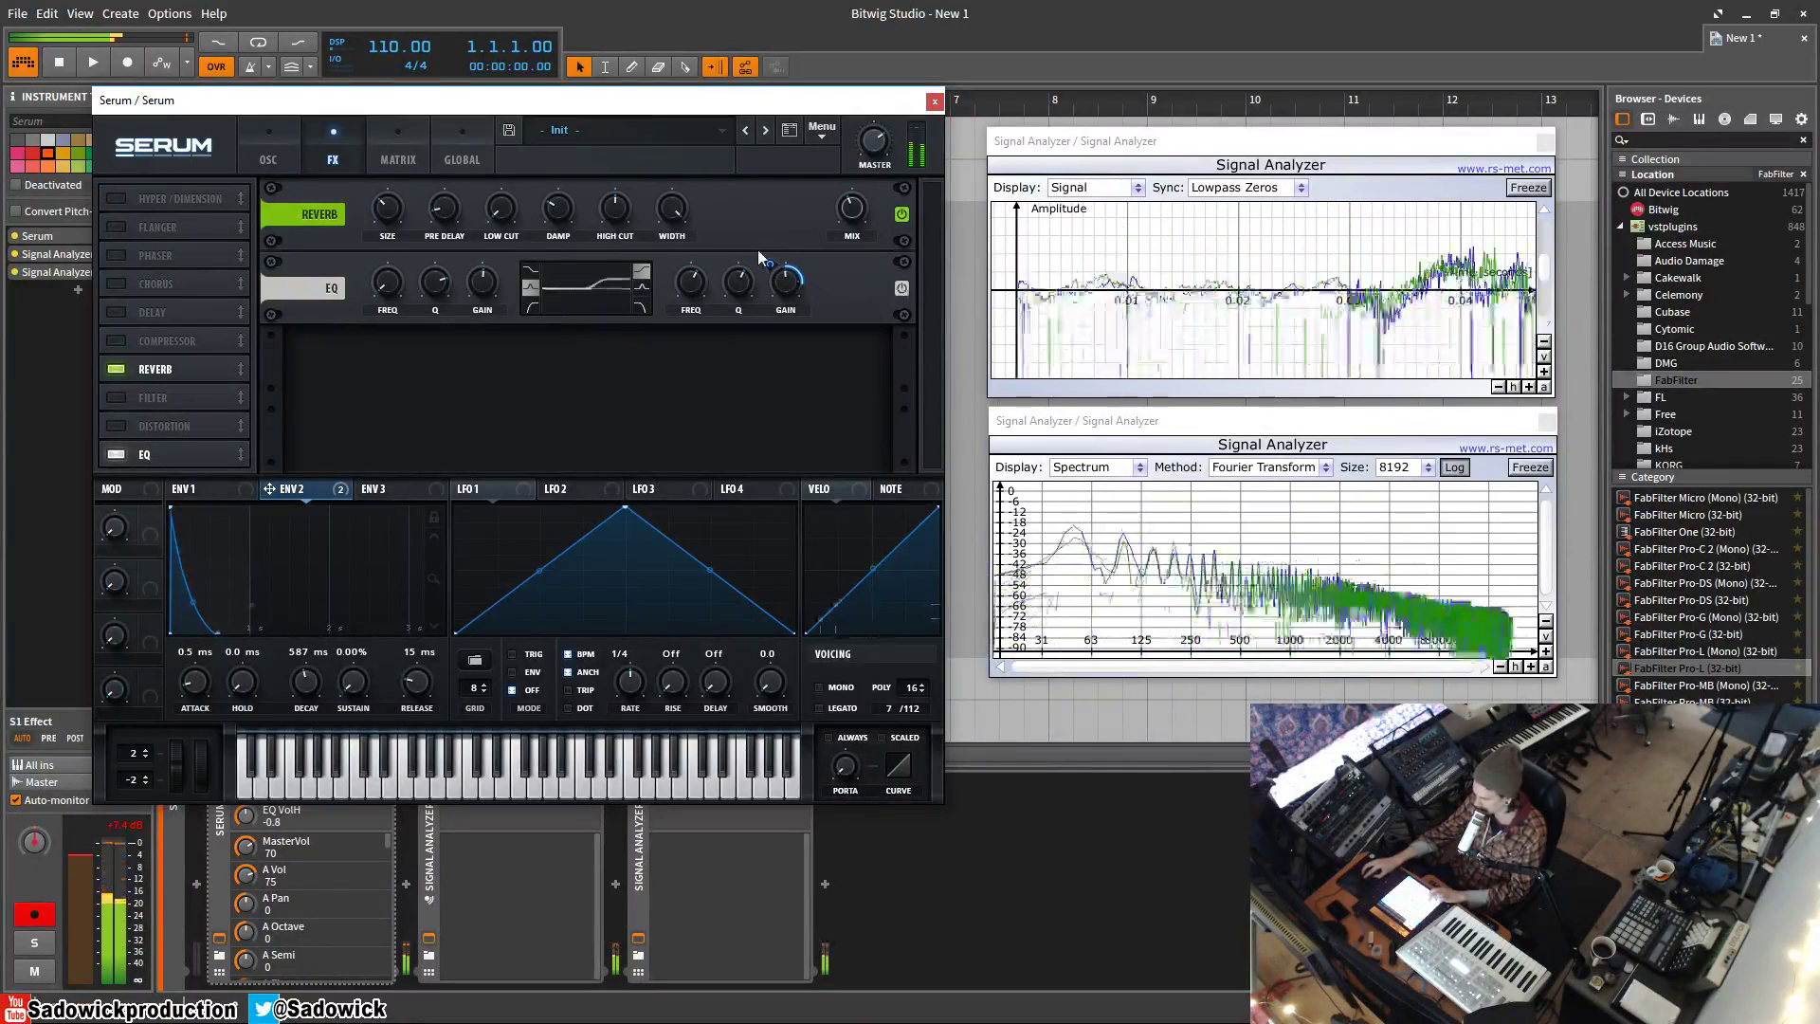
{"action": "left_click", "coordinate": [857, 230]}
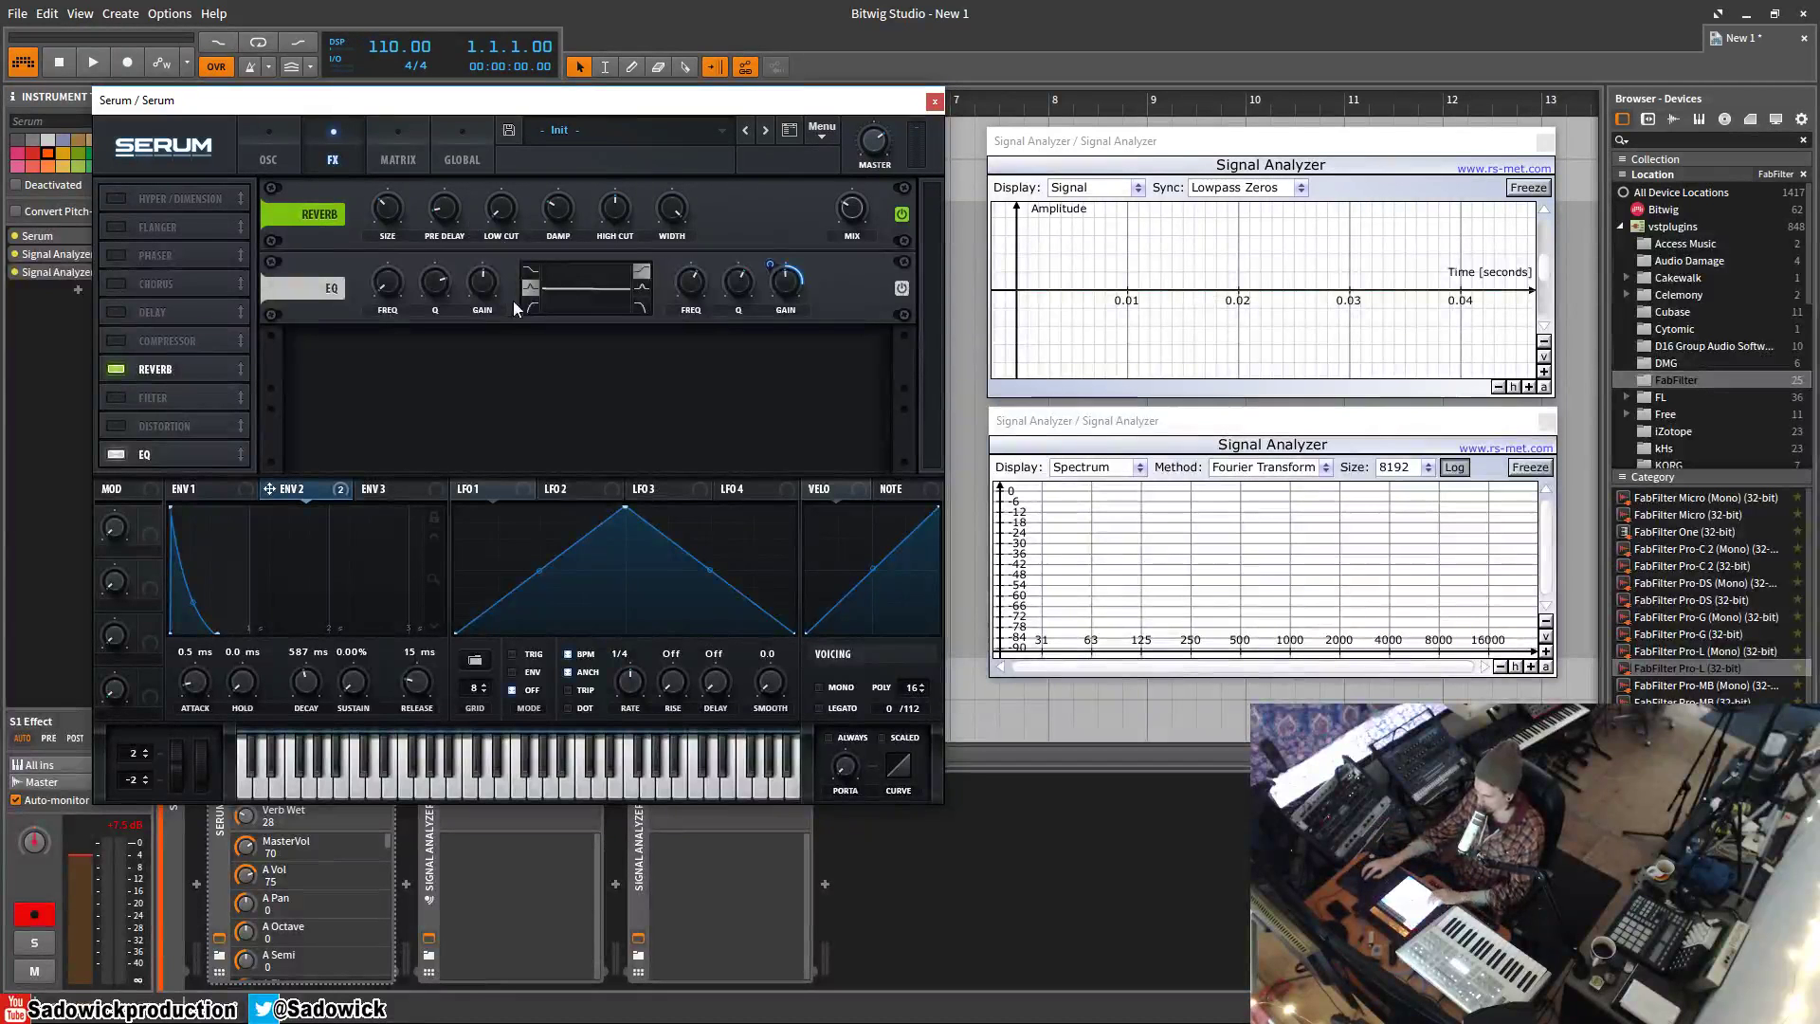
Switch the EQ's low band to a shelf with a gain of 11.6 dB and a frequency of 275 Hz.
{"action": "left_click", "coordinate": [528, 272]}
{"action": "left_click_drag", "start_coordinate": [485, 280], "coordinate": [485, 275]}
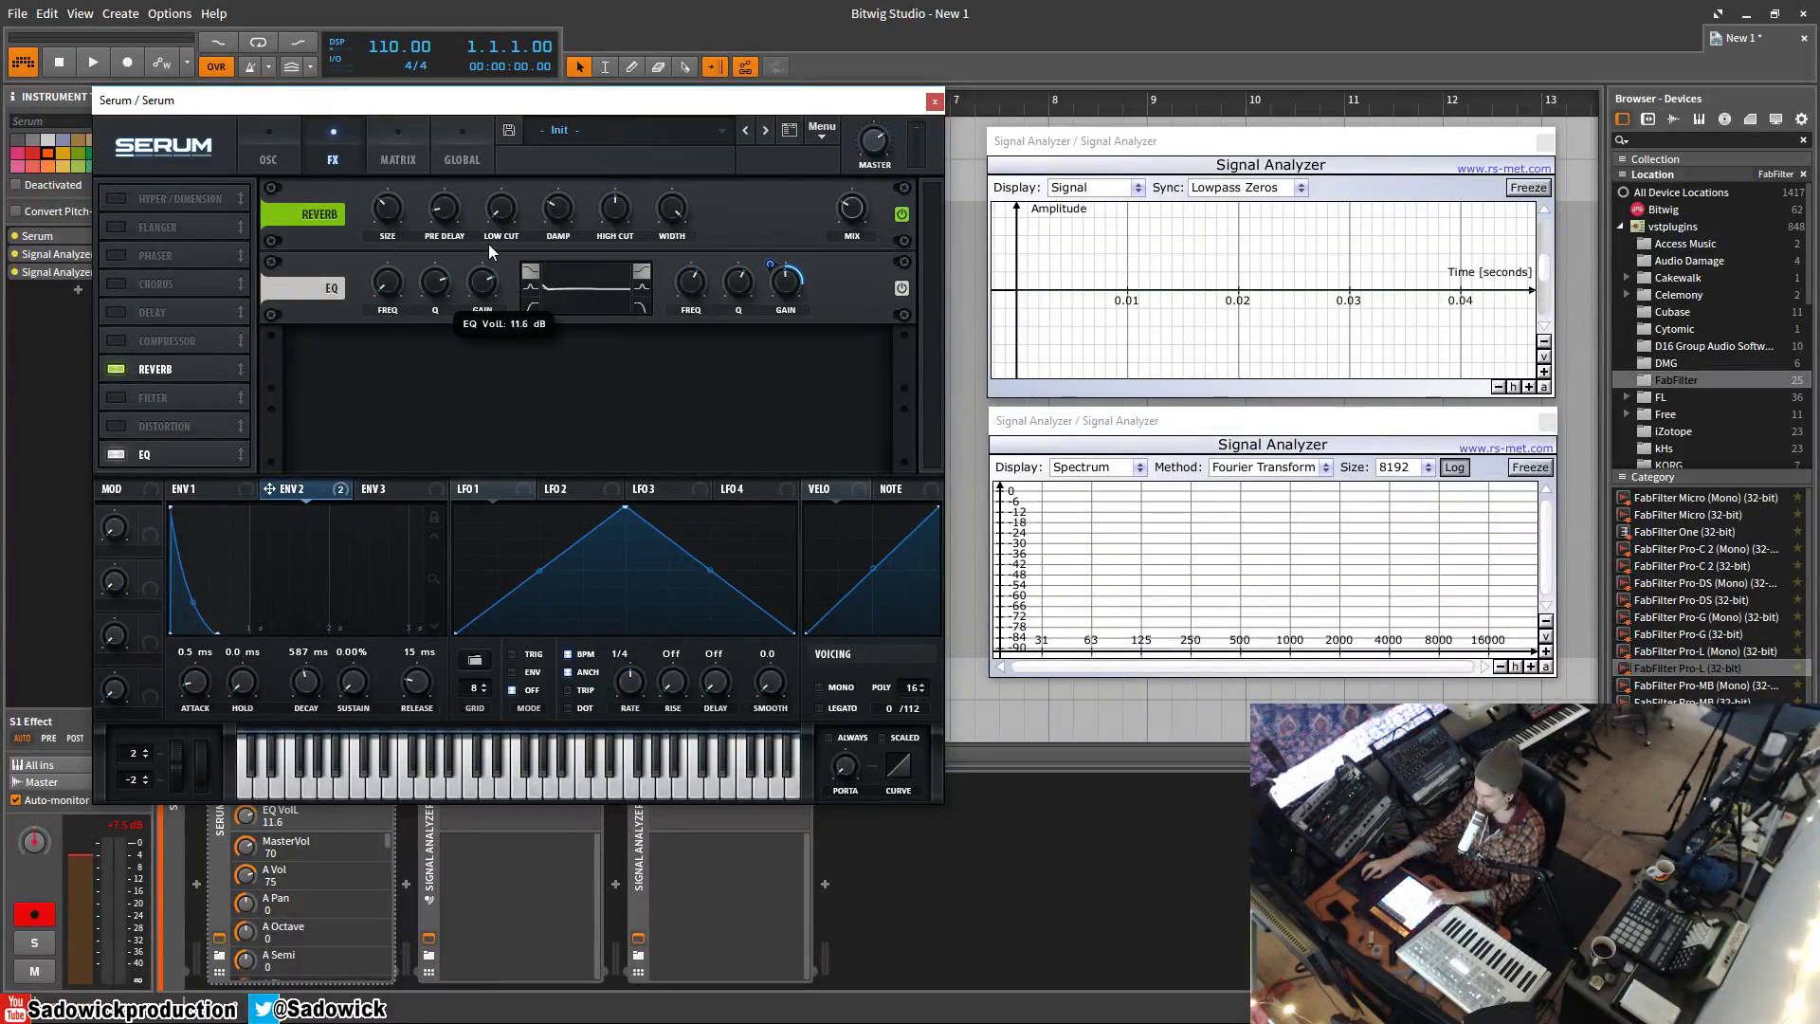
{"action": "left_click_drag", "start_coordinate": [370, 283], "coordinate": [412, 218]}
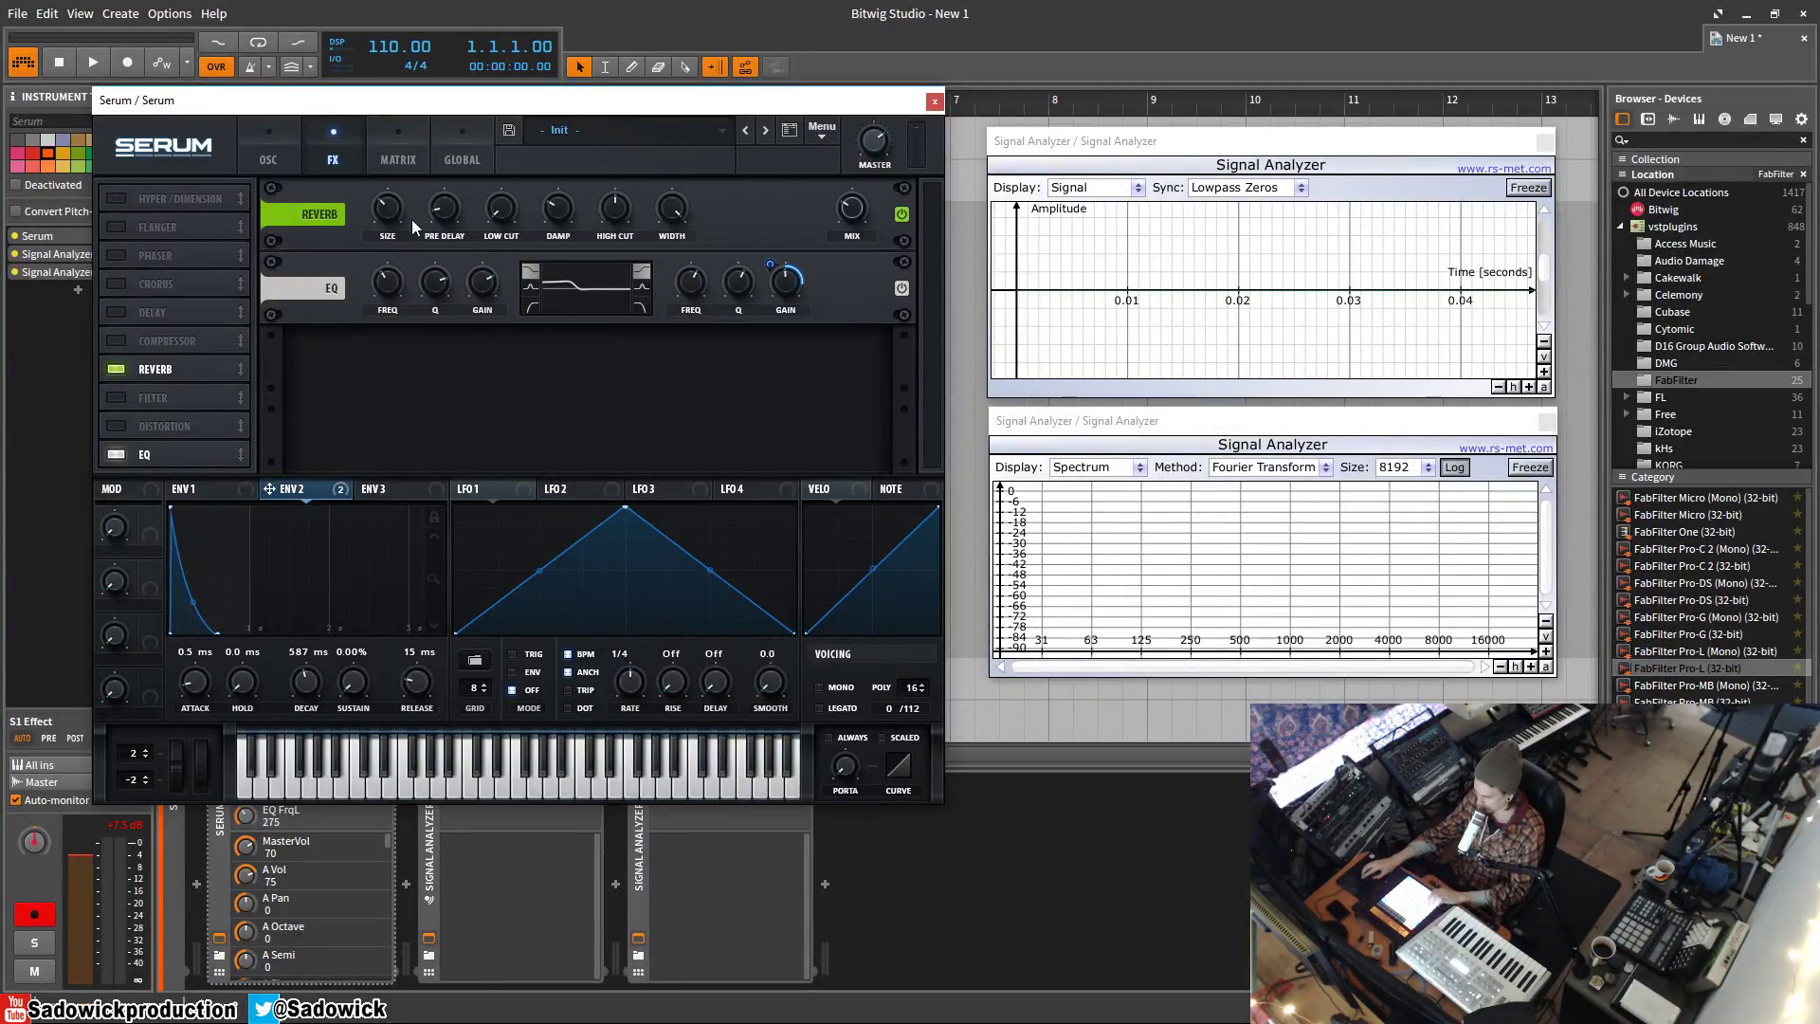
Modulate the EQ's low-band gain with Env 2 from a base of -0.8 dB, and set Env 2's decay to 237 ms.
{"action": "left_click_drag", "start_coordinate": [478, 281], "coordinate": [467, 373]}
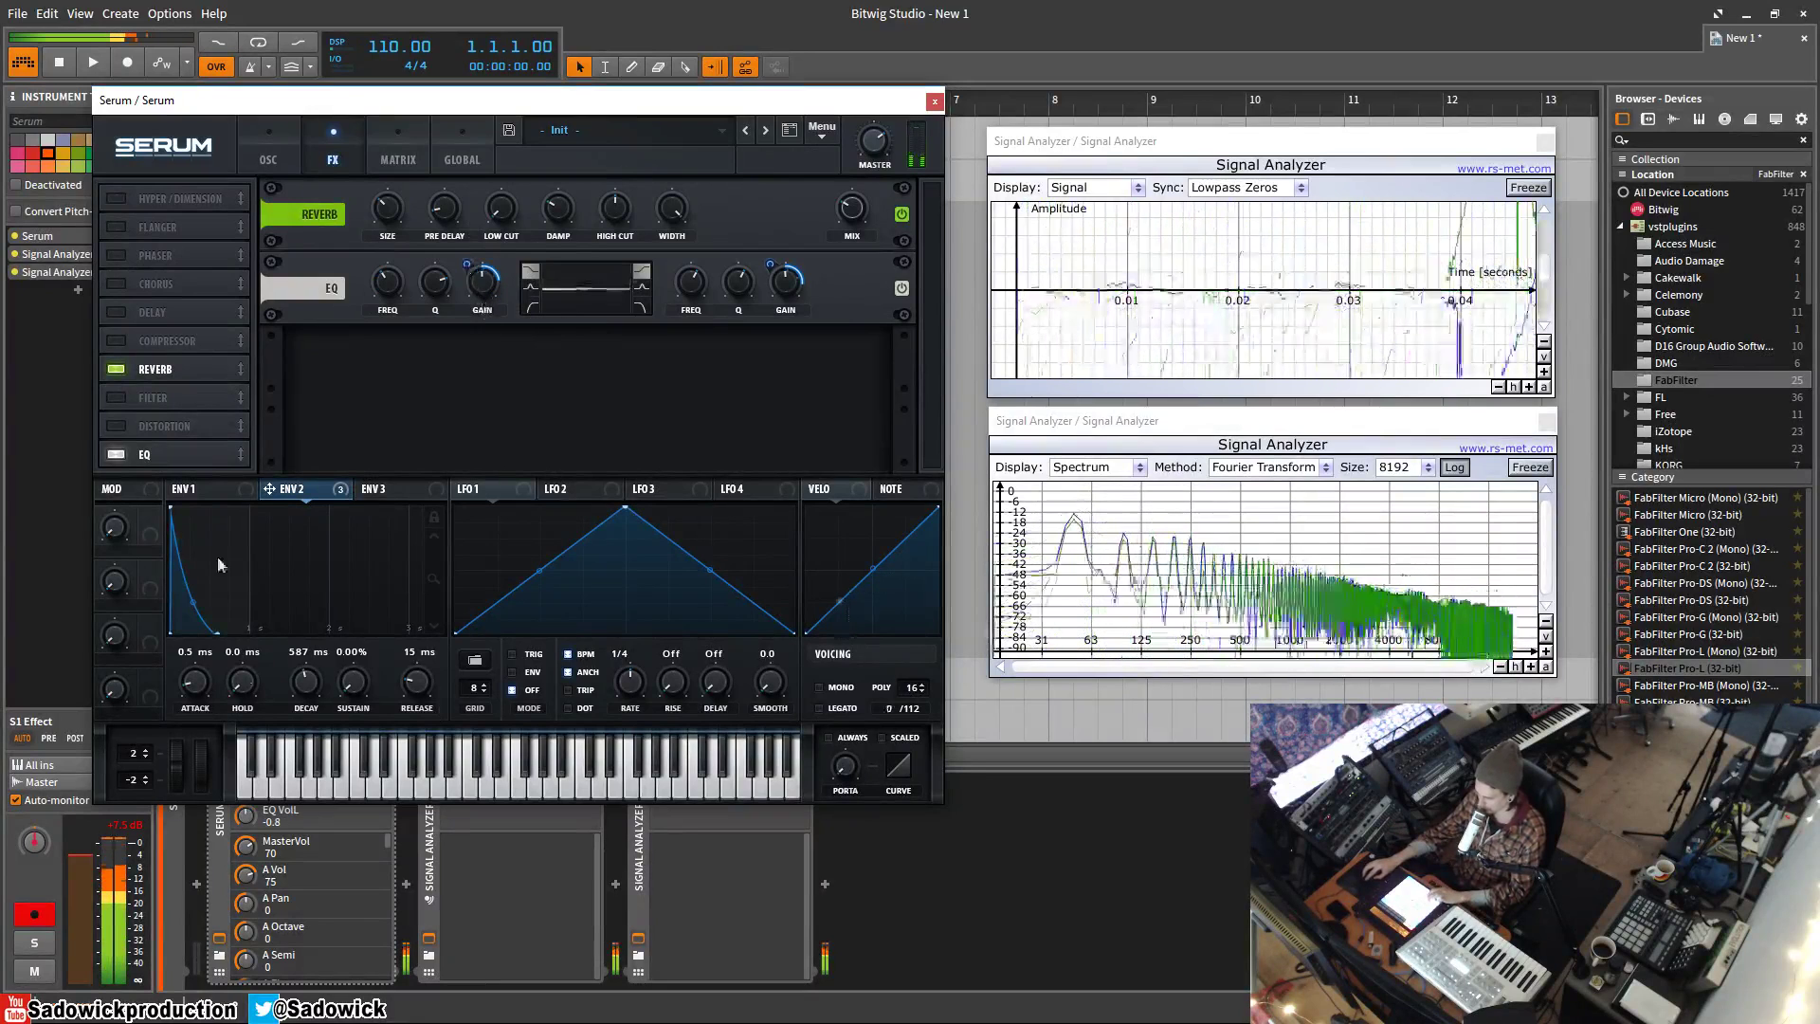
{"action": "left_click_drag", "start_coordinate": [304, 681], "coordinate": [307, 700]}
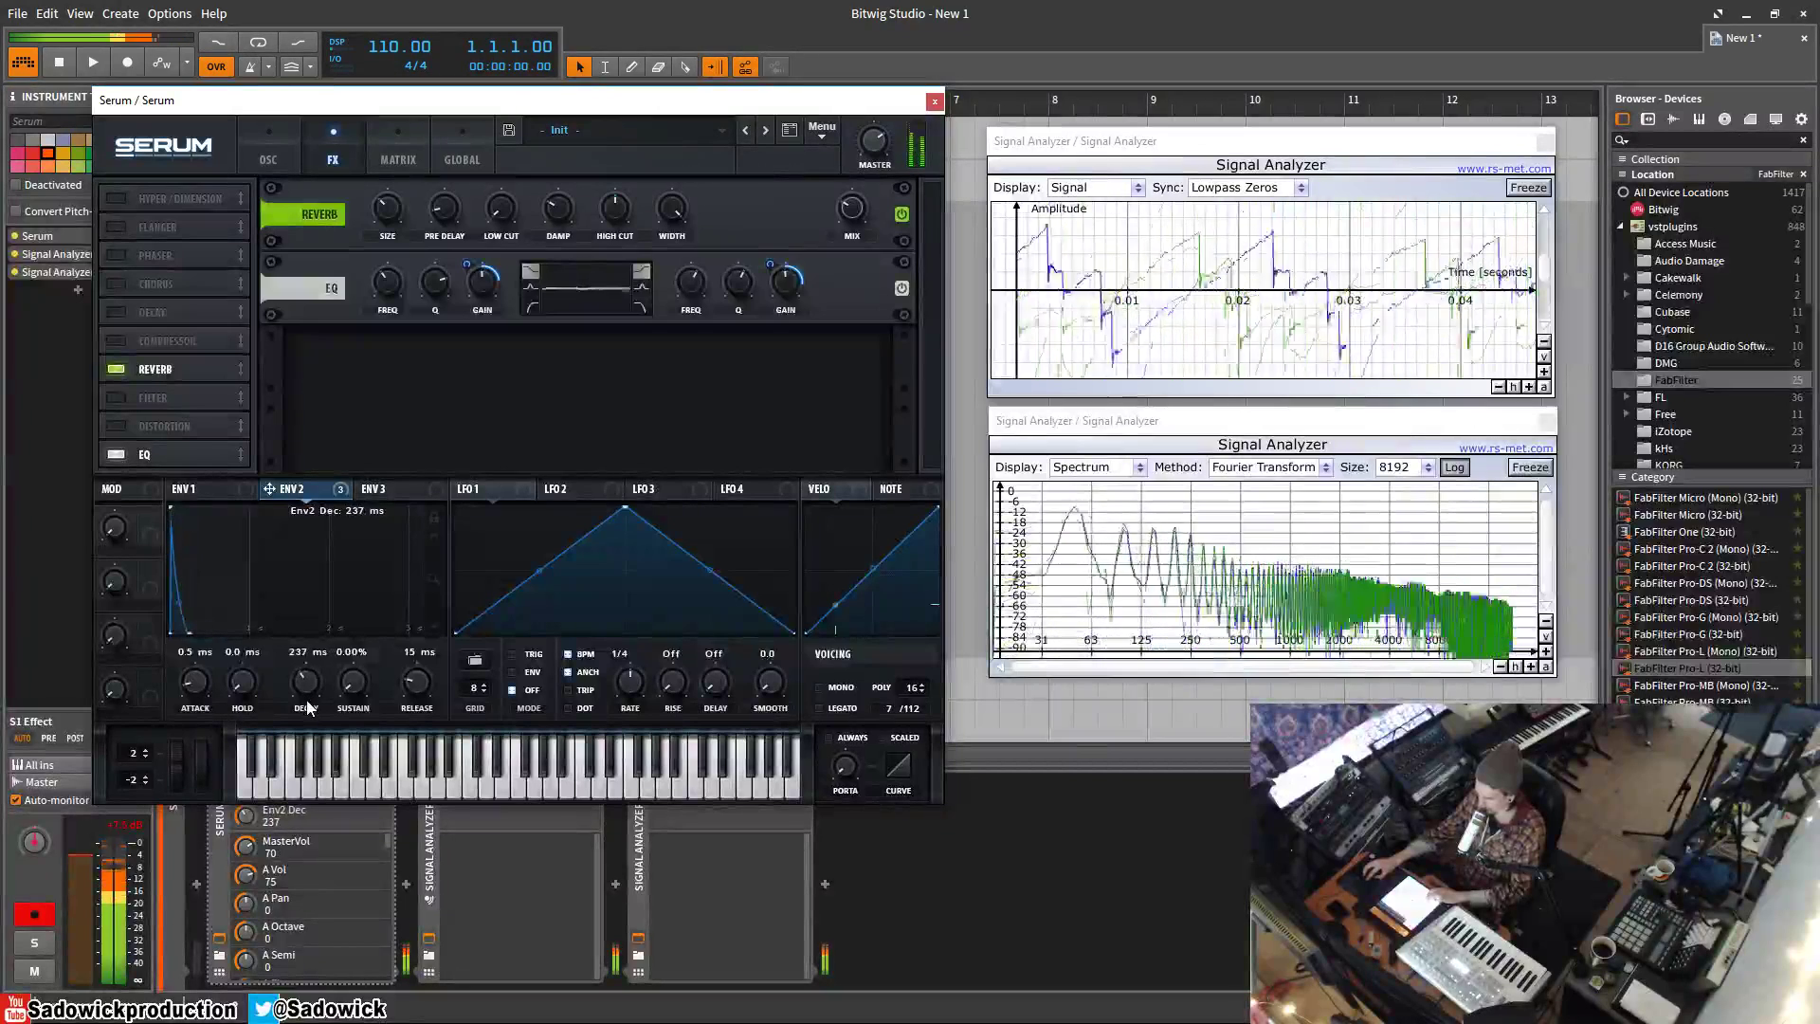